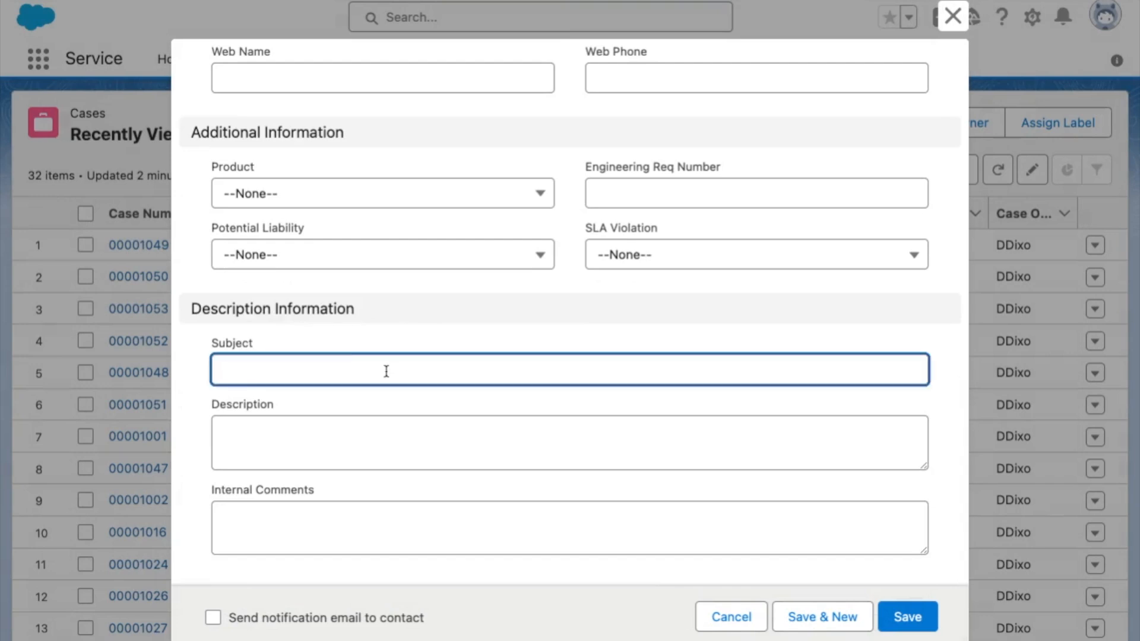
Fill in the case with subject "App is not loading", description "Please advise" and type Technical Issue, and save it.
text(Please advise)
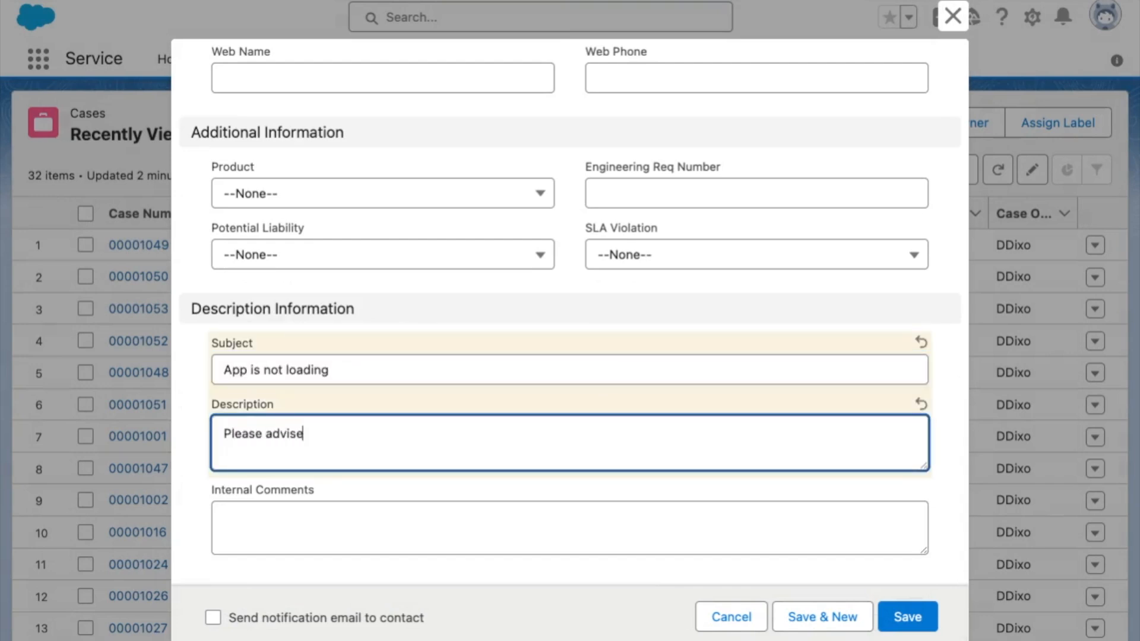
scroll(295, 404, up, 10)
scroll(299, 410, down, 1)
click(303, 415)
click(295, 629)
click(907, 616)
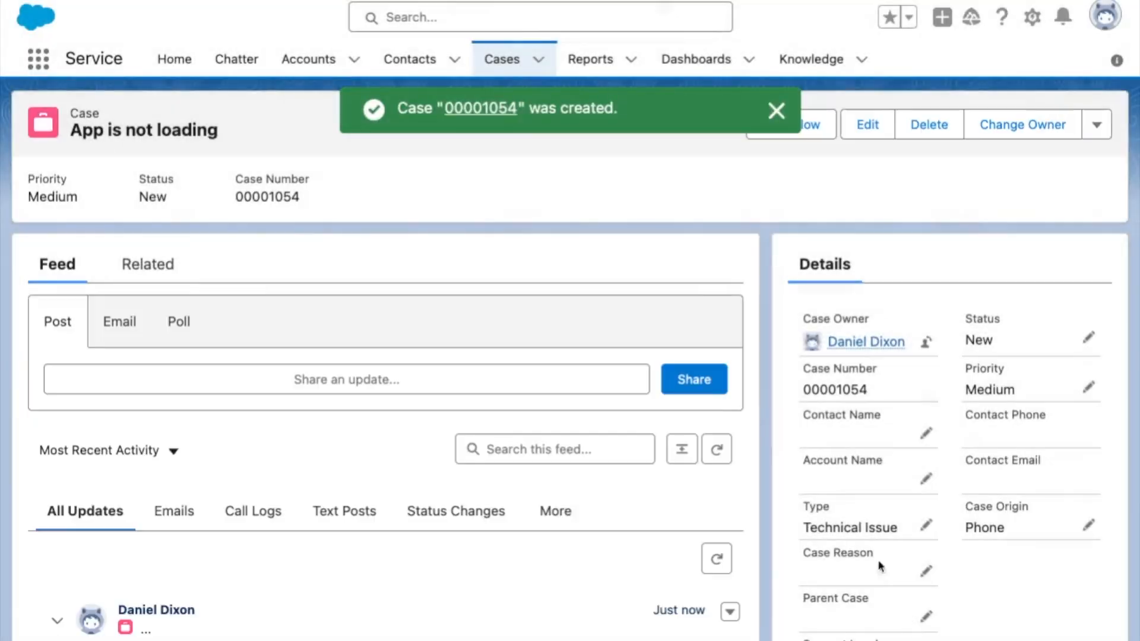
Start another new case from the Cases list with Phone as its case origin.
click(517, 61)
click(857, 123)
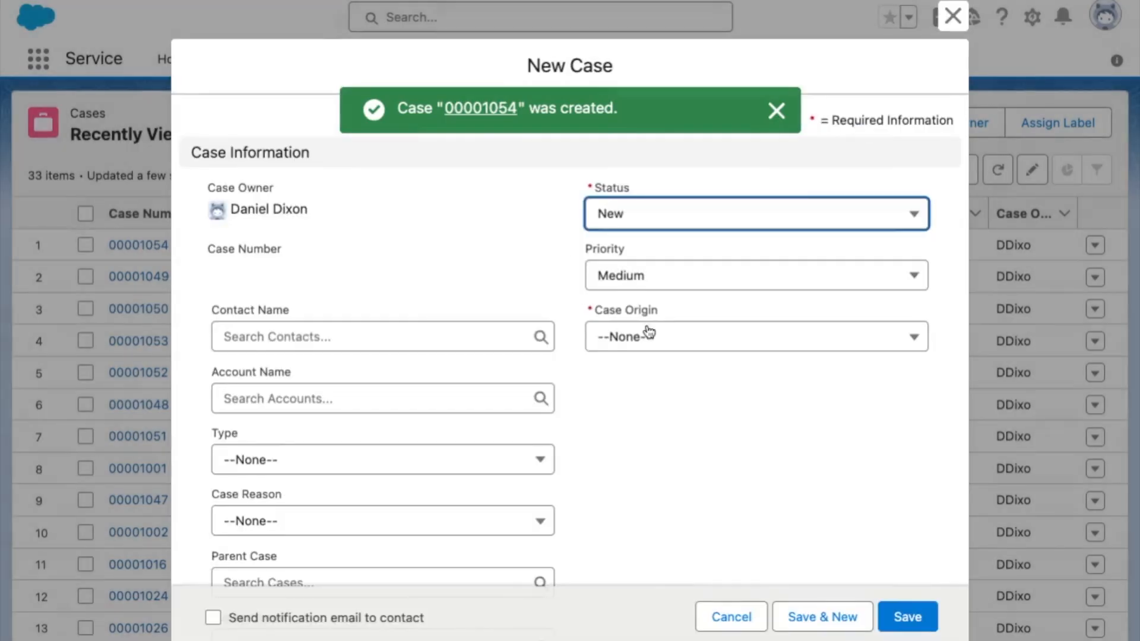
click(643, 333)
click(641, 418)
scroll(335, 373, down, 10)
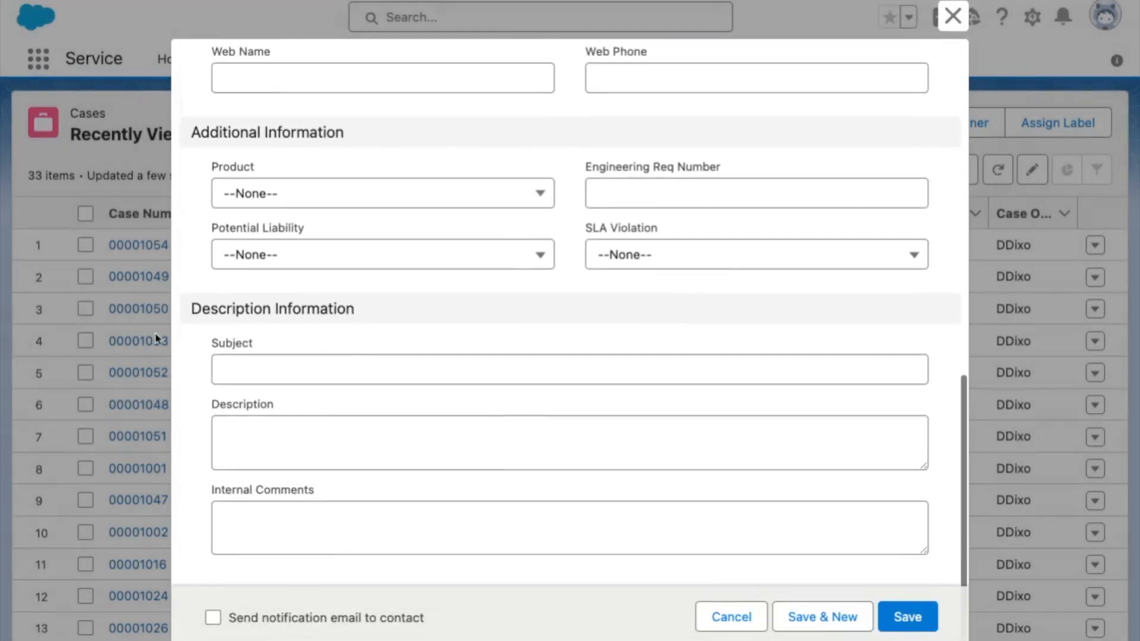
Enter the subject "Laptop is missing components" and the description "Did not come included with the shipment".
click(336, 369)
text(Laptop is missing components)
click(244, 439)
text(Did not)
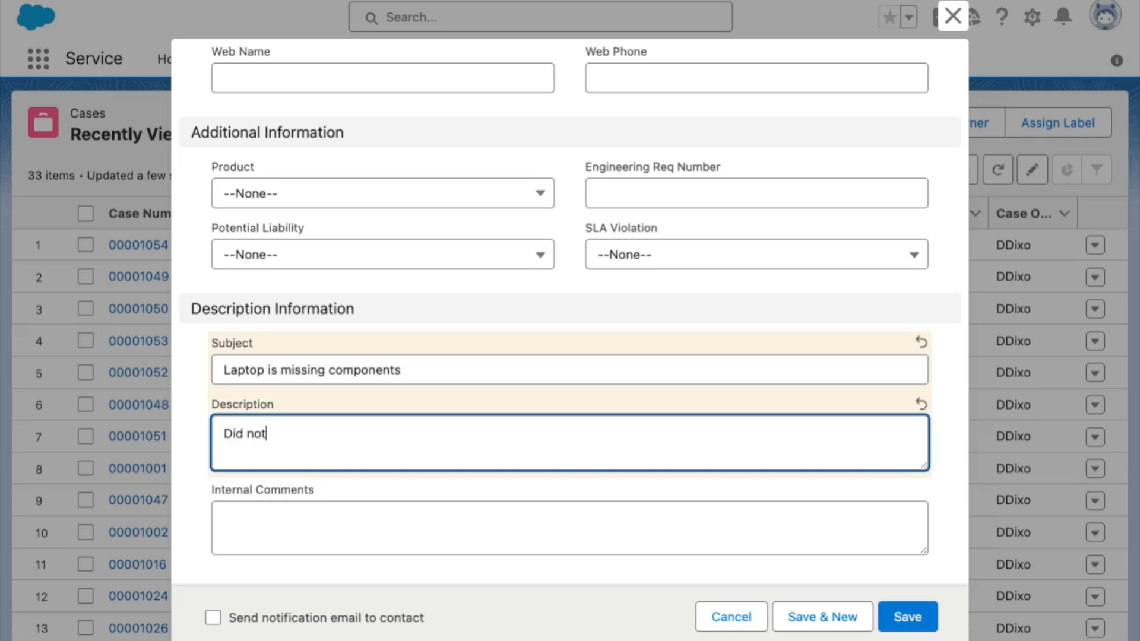
text( come included with the sho)
key(BackSpace)
text(ipmen)
Set the laptop case's type to Electronic and save the case.
scroll(262, 439, up, 10)
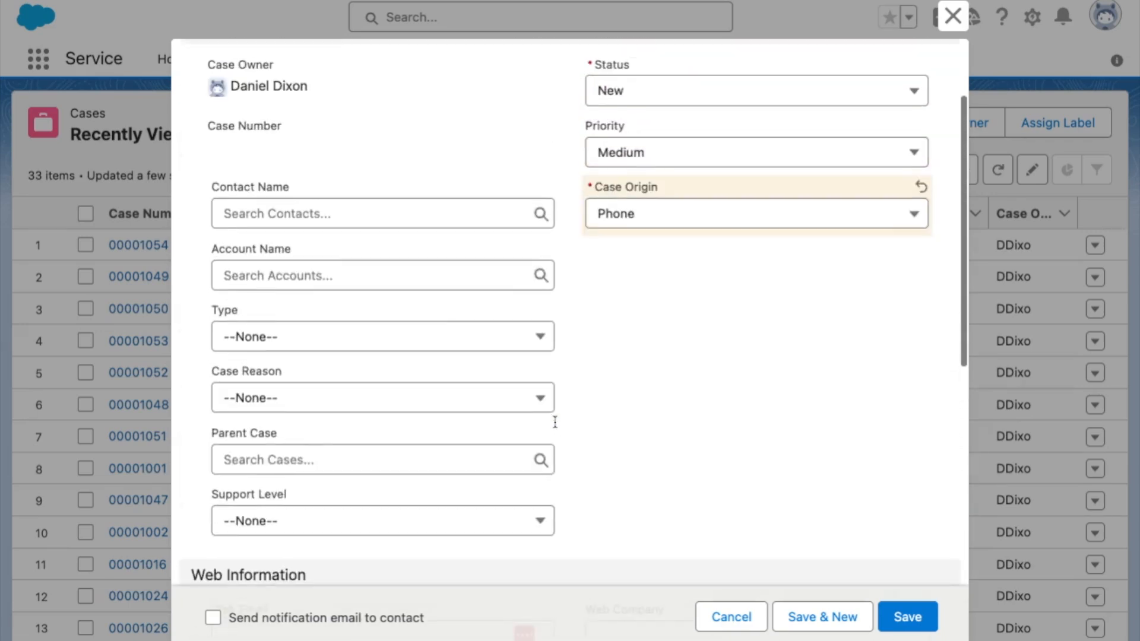
click(356, 337)
click(282, 468)
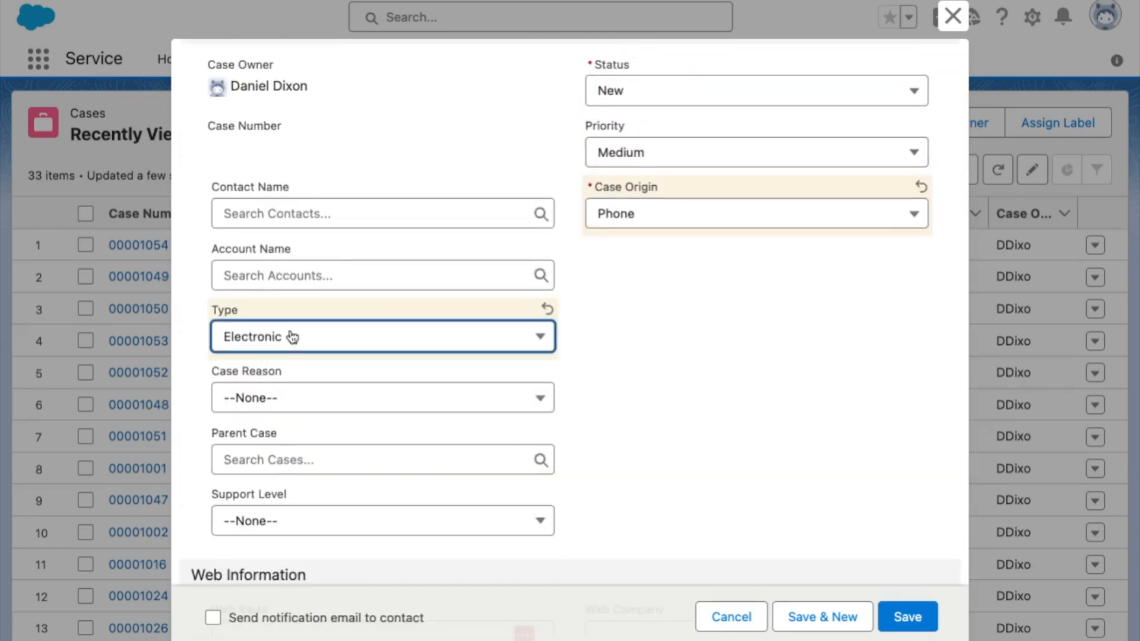
click(902, 617)
Start a third new case from the Cases list with Email as its case origin.
click(504, 62)
click(856, 122)
click(641, 331)
click(635, 438)
scroll(384, 334, down, 2)
scroll(386, 334, down, 10)
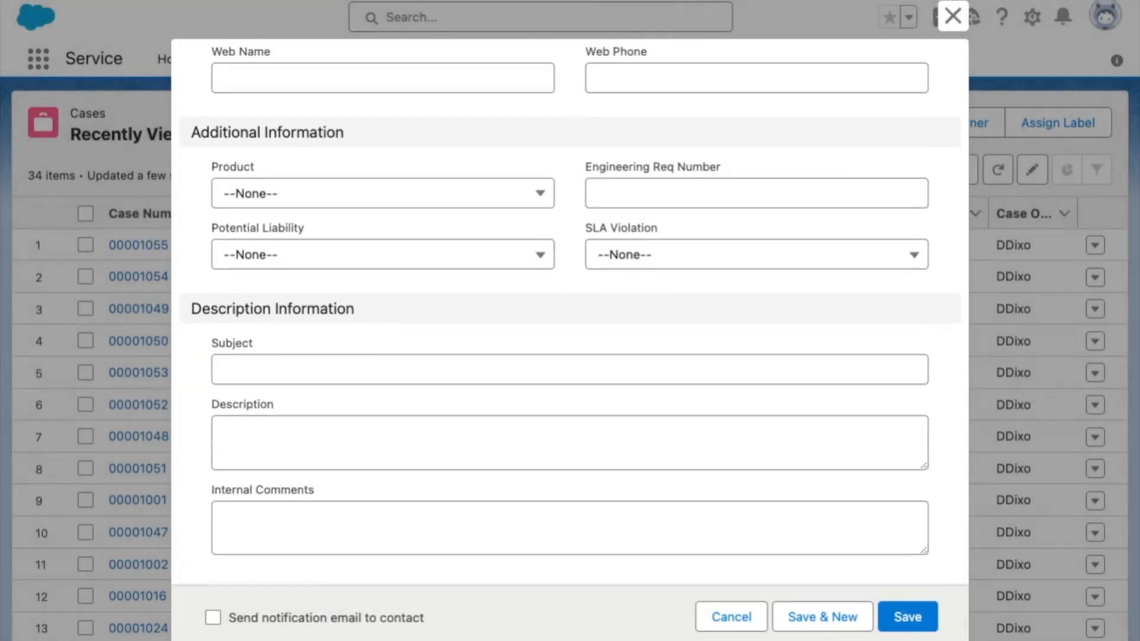
Enter the subject "Enable automatic software updates" and the description "Starting 2025", and save the case.
click(308, 370)
text(Enable automatic software updates)
click(223, 450)
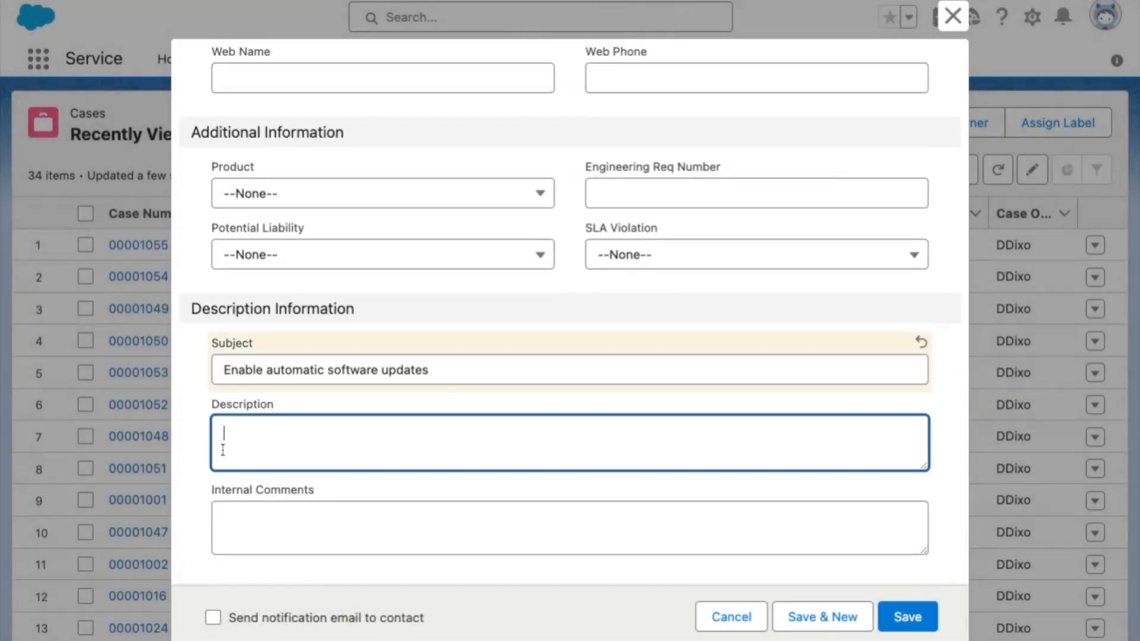
text(Starting 2025)
scroll(250, 424, up, 12)
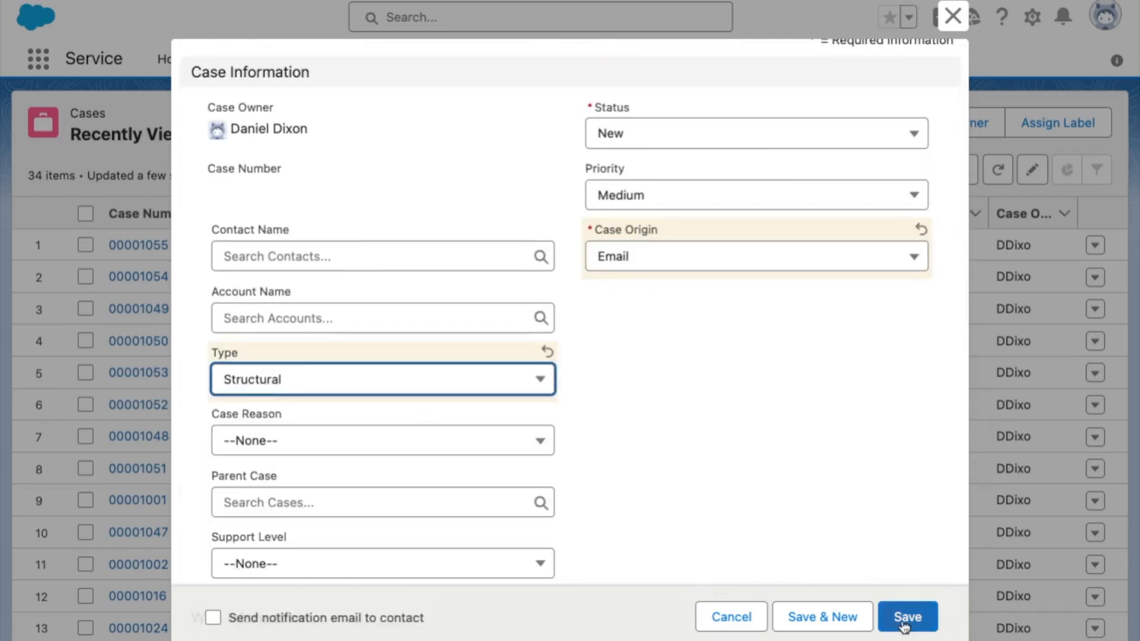
click(905, 617)
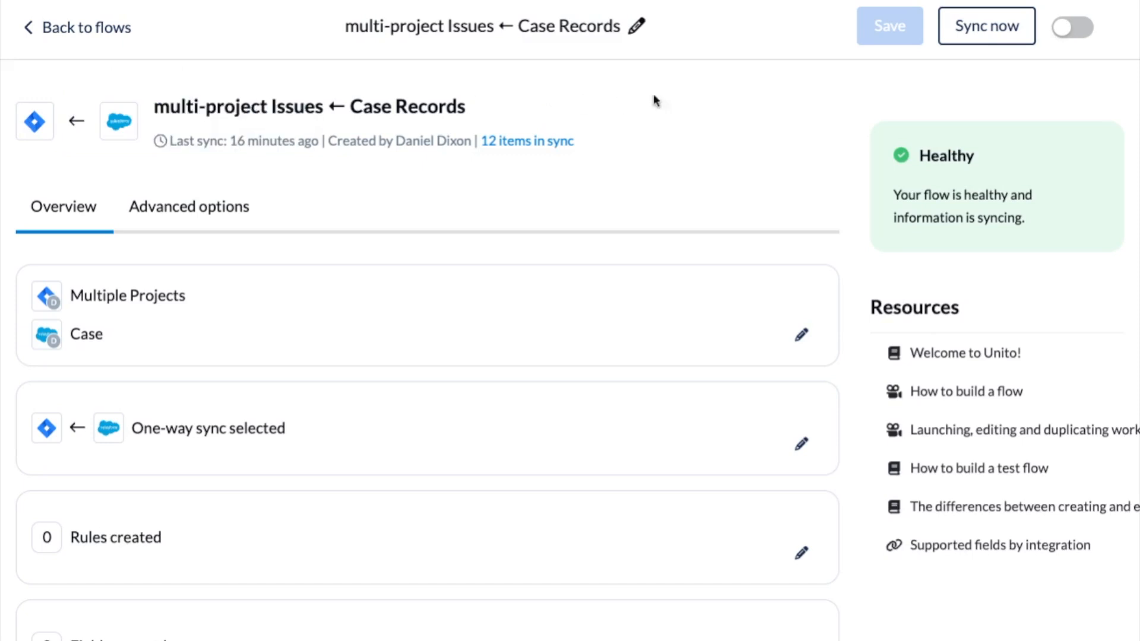
Switch to Unito, sync the "multi-project Issues ← Case Records" flow immediately and check its sync activity.
click(973, 43)
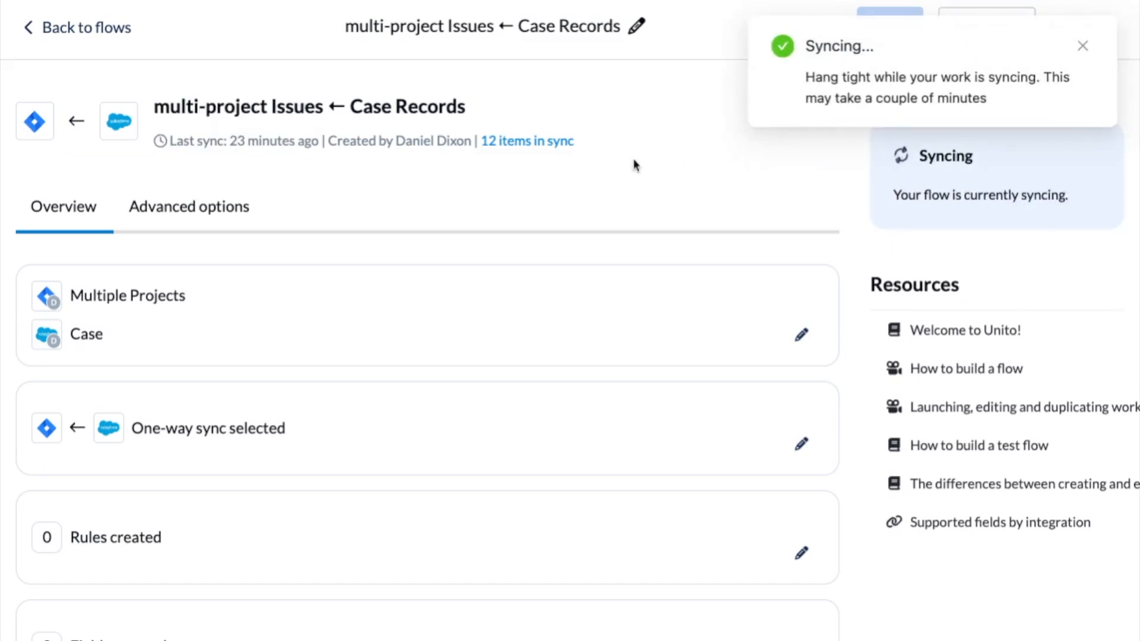
scroll(634, 165, down, 4)
scroll(633, 158, down, 10)
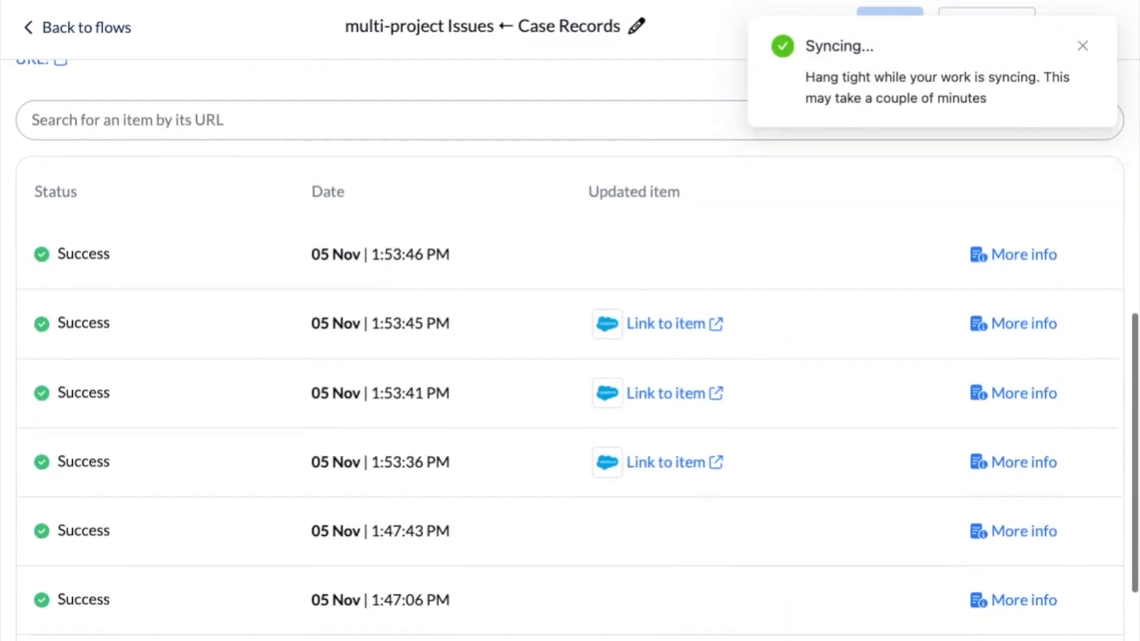
scroll(633, 158, down, 1)
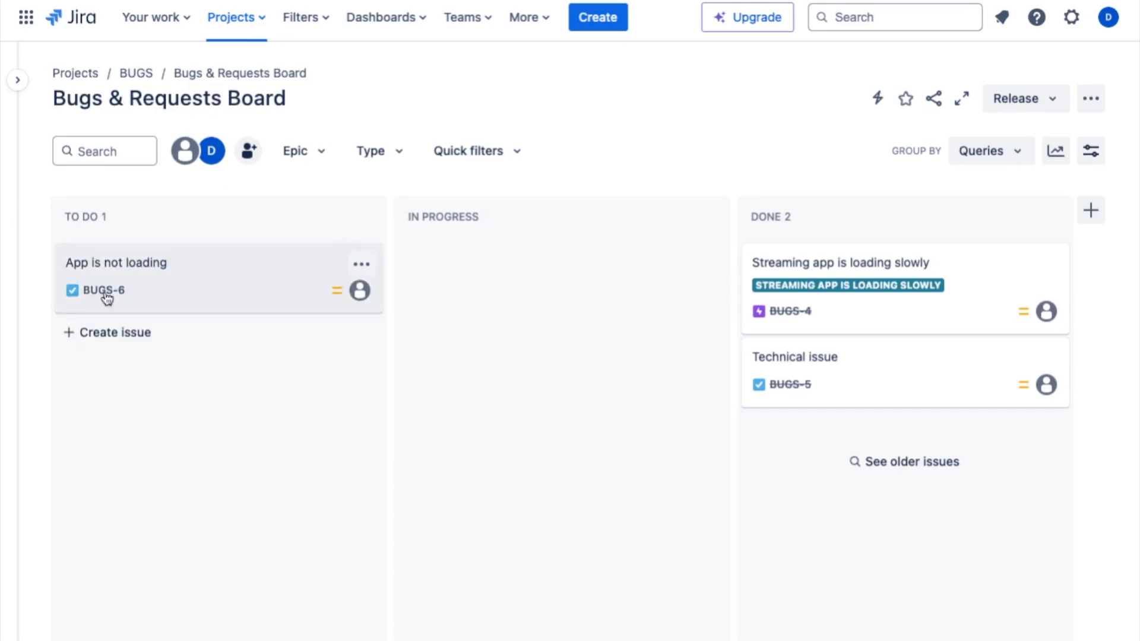
Switch to Jira and open the To Do issue on the Bugs & Requests, Consumer Electronics and SCRUM Sprint 1 boards.
click(151, 263)
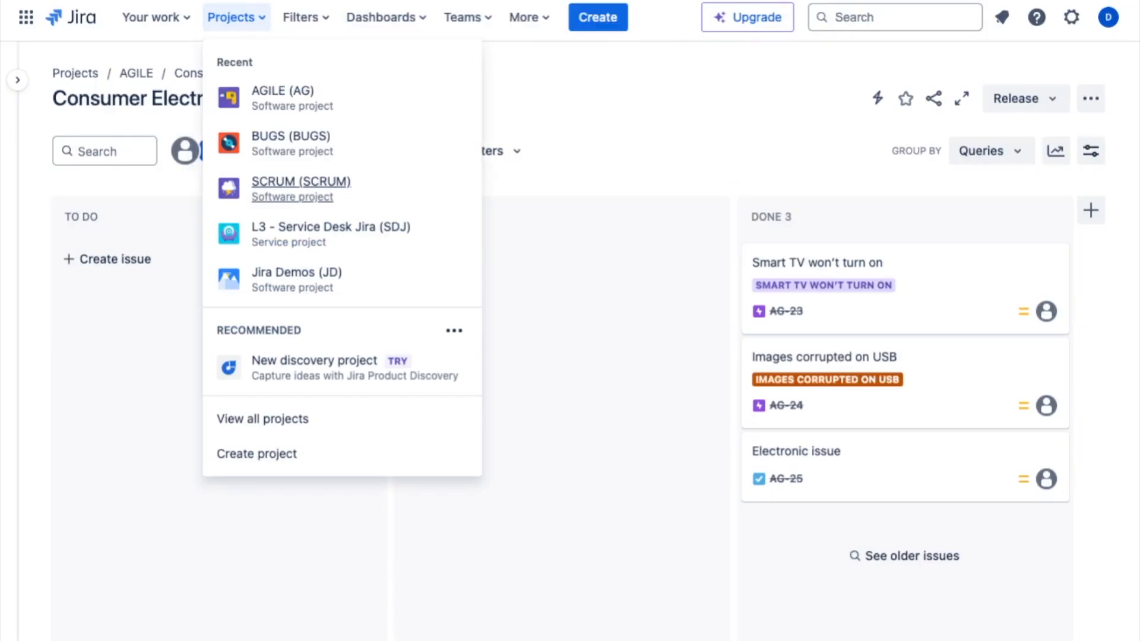
click(596, 143)
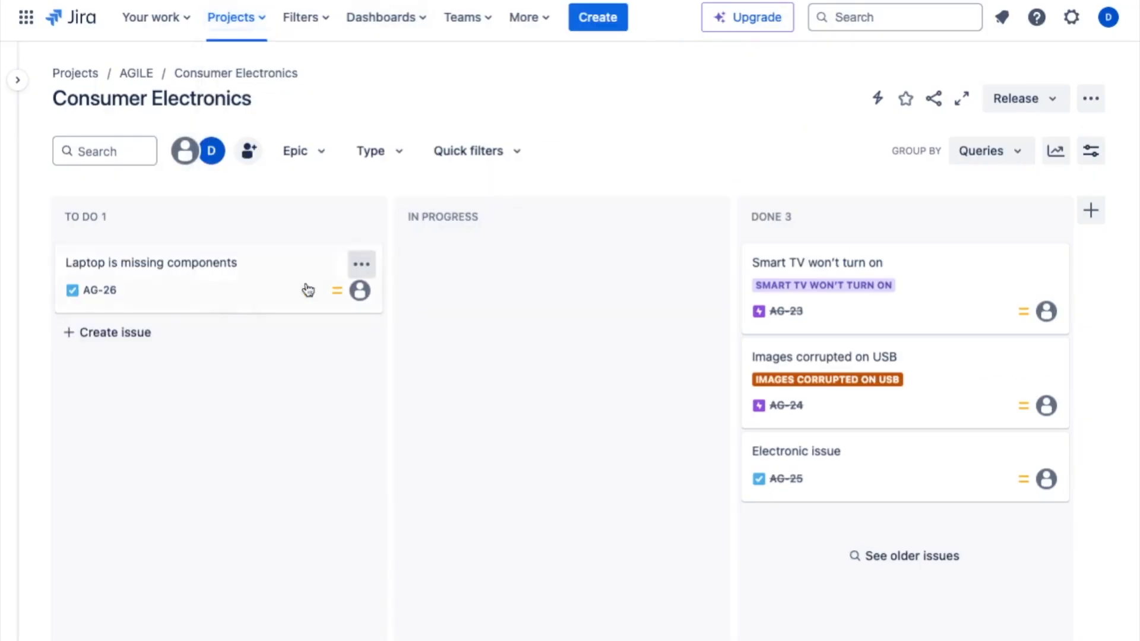
click(208, 273)
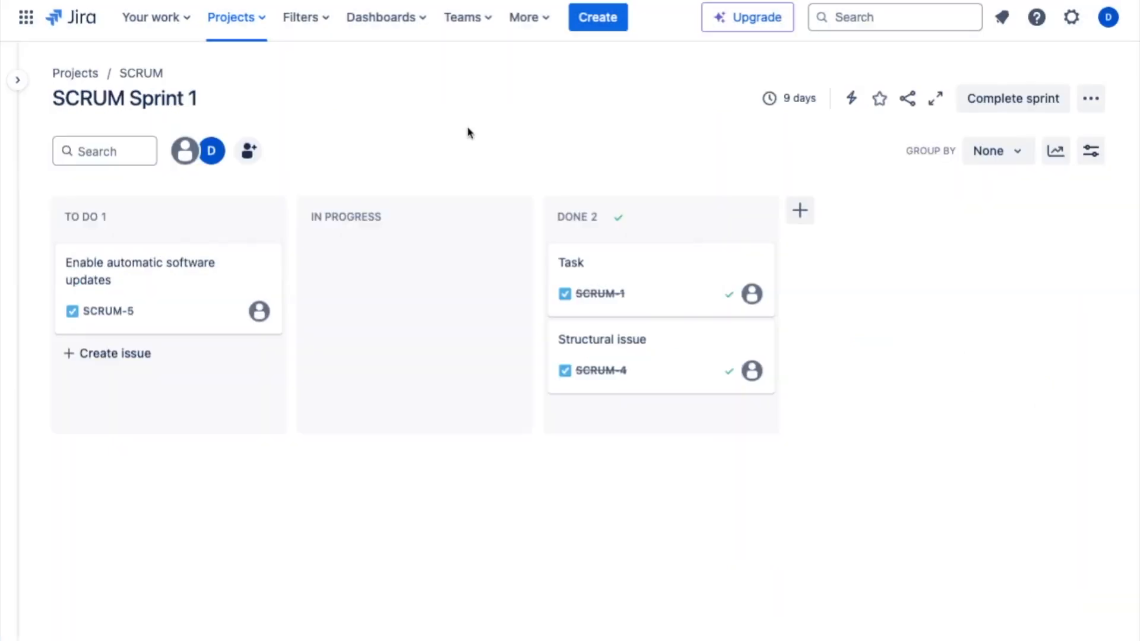
click(177, 273)
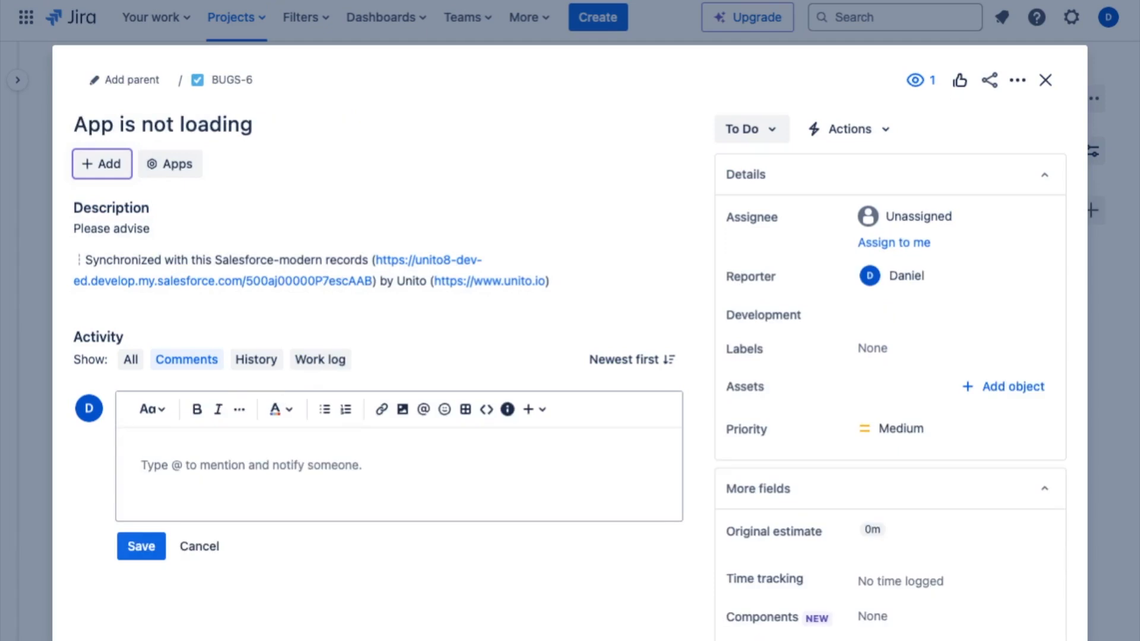
Comment "We can reproduce the issue. We will start working on this asap!" with a pasted image on the "App is not loading" issue.
text(We can reprod)
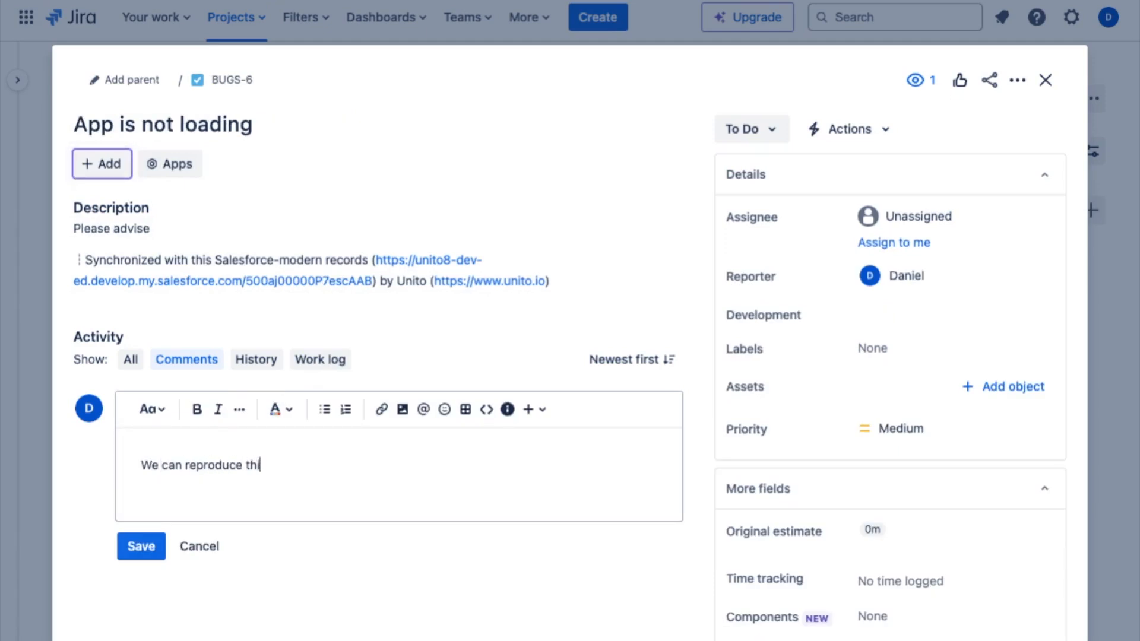
text(uce the issue. We will start working on this asap!)
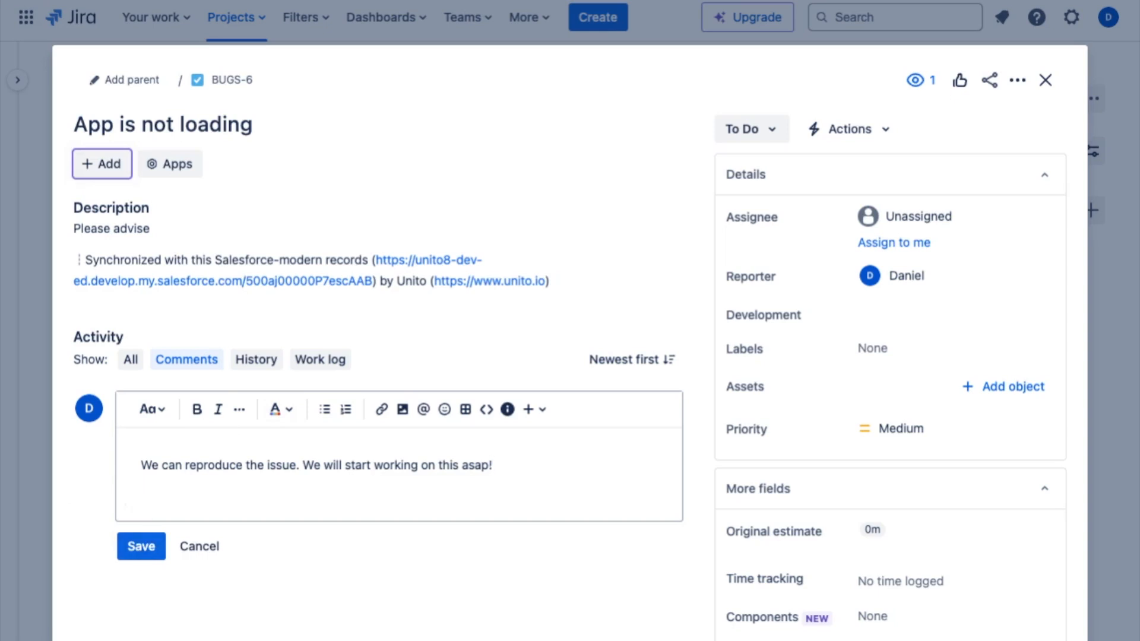
key(ctrl+v)
scroll(225, 549, down, 1)
scroll(224, 550, down, 1)
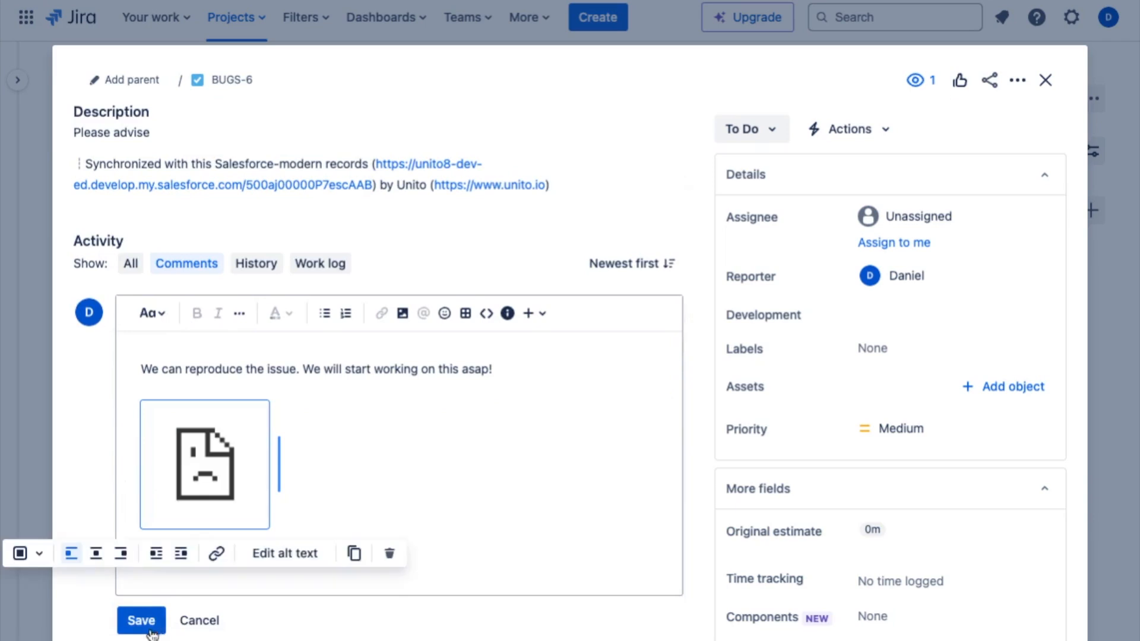
click(142, 619)
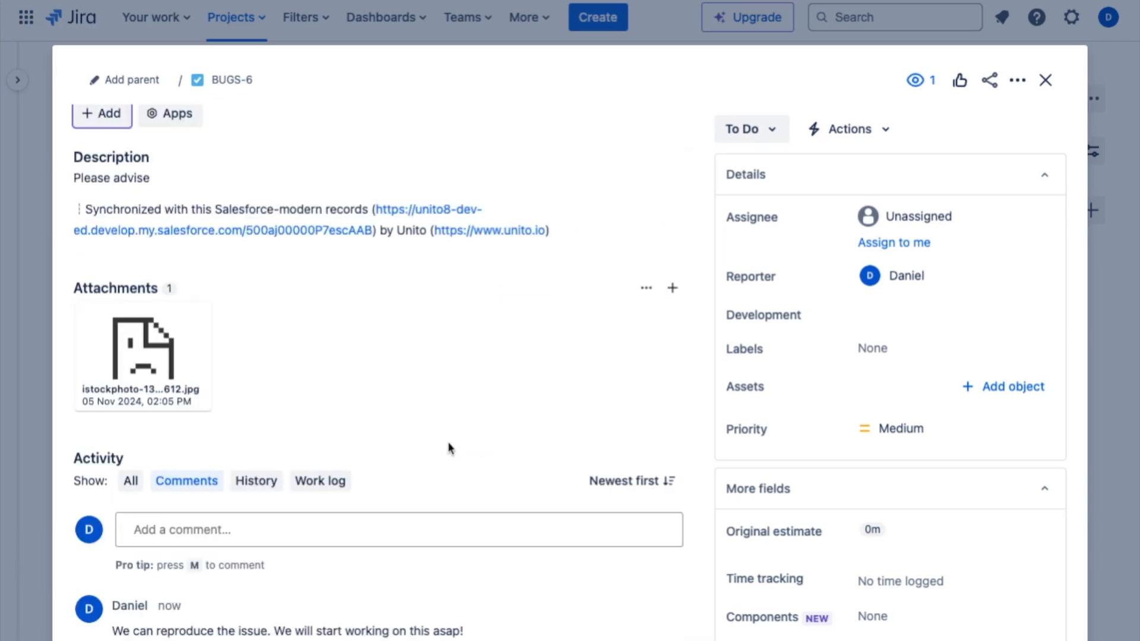
Change the "App is not loading" issue's status to In Progress and close the issue.
scroll(469, 409, up, 1)
click(745, 136)
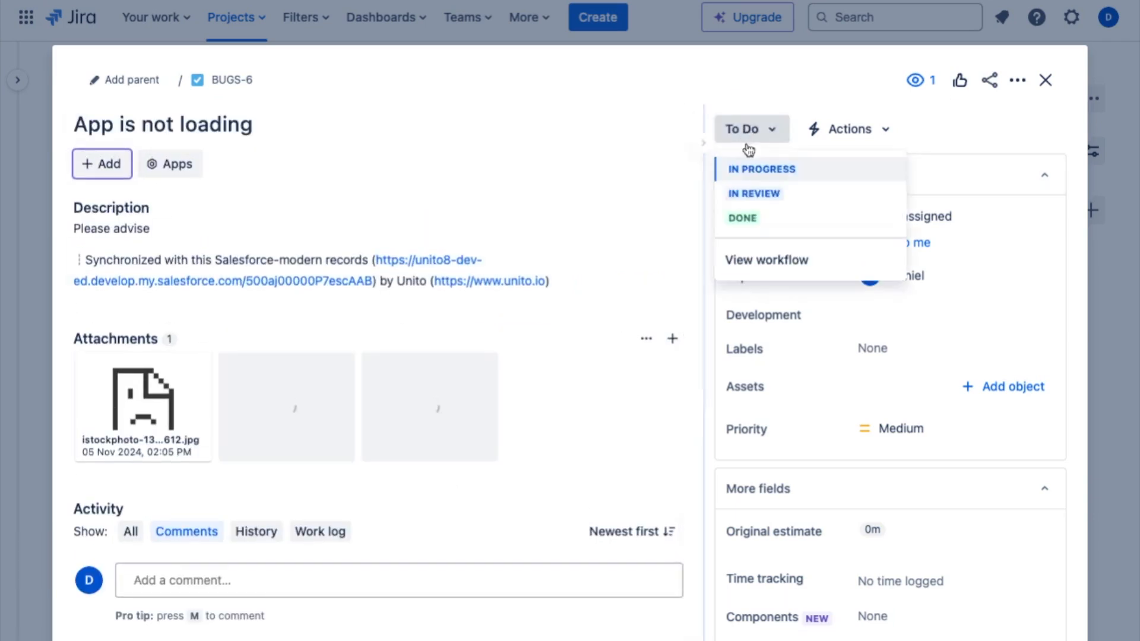
click(758, 169)
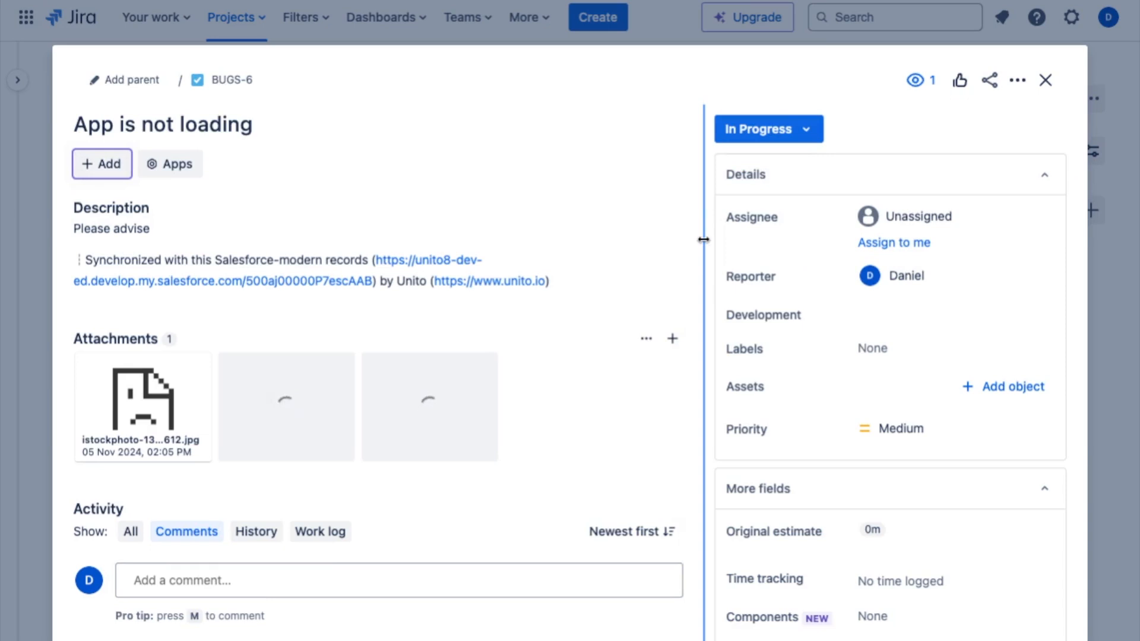
click(1047, 86)
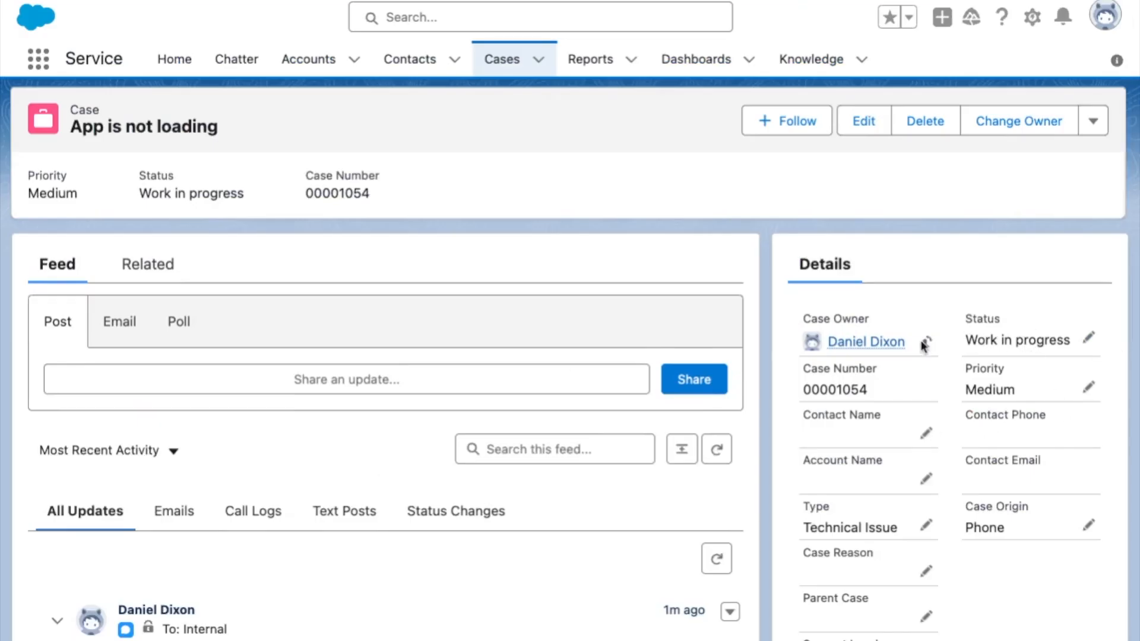
Switch to the "App is not loading" case in Salesforce and check its status, feed comment and attached image.
scroll(366, 412, down, 5)
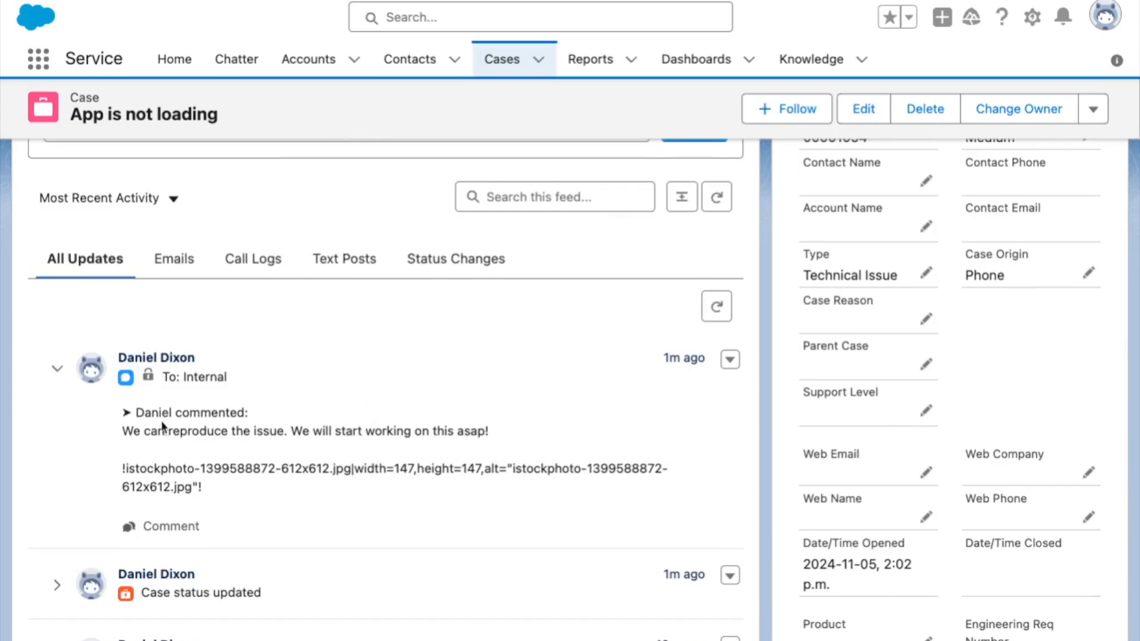
scroll(161, 424, up, 5)
click(156, 270)
scroll(236, 490, down, 8)
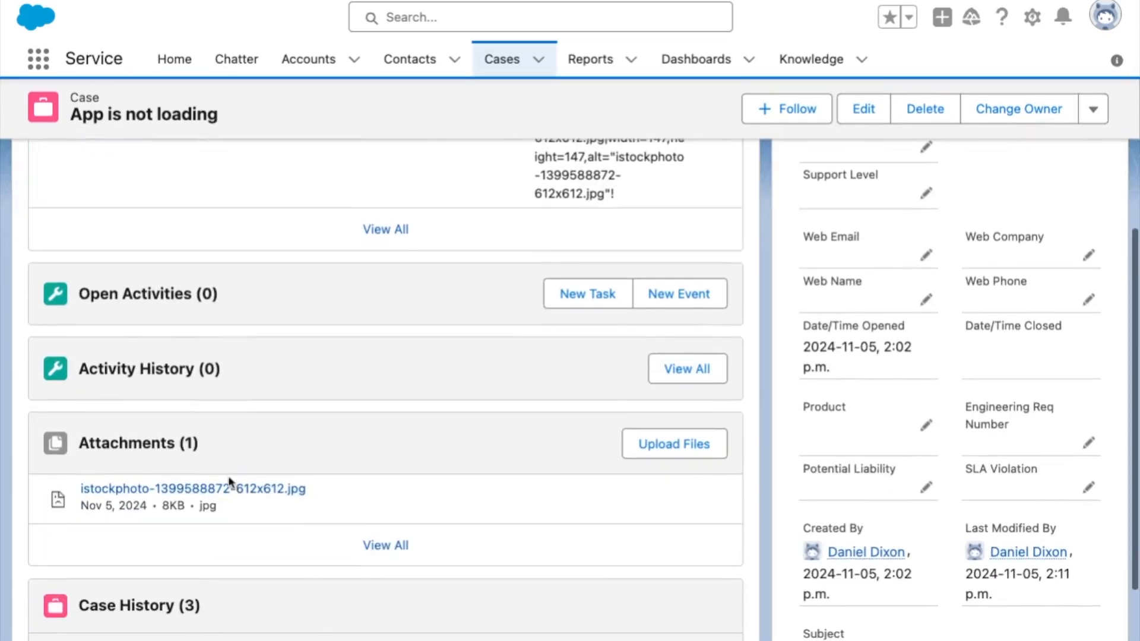
click(226, 490)
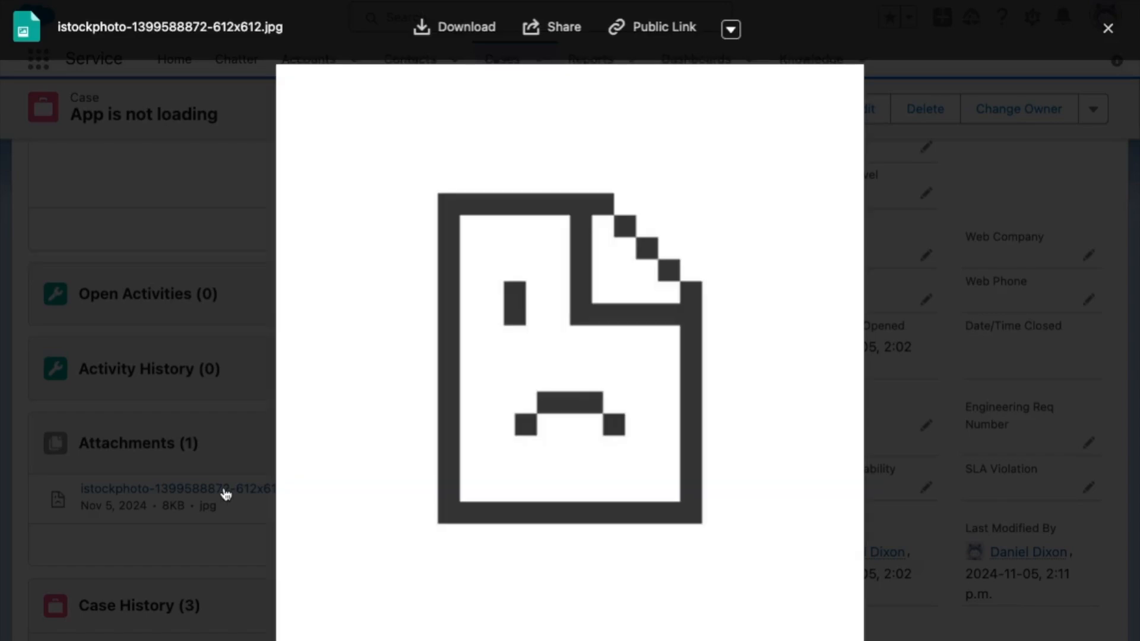
key(Escape)
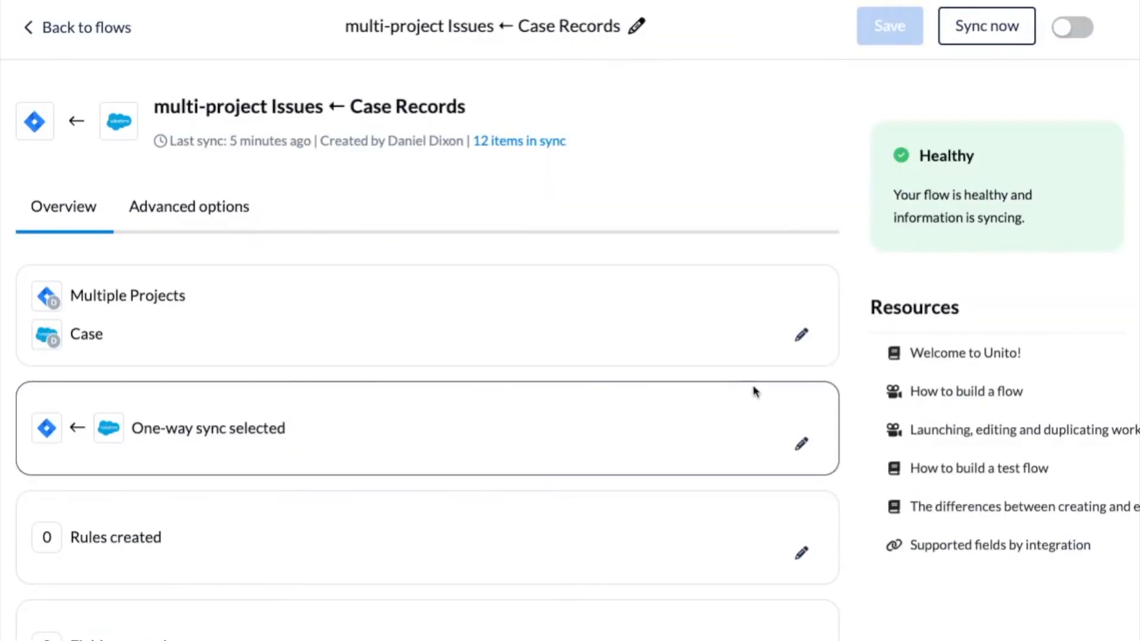
Switch to Unito and review the flow's connected tools and its flow direction.
click(805, 342)
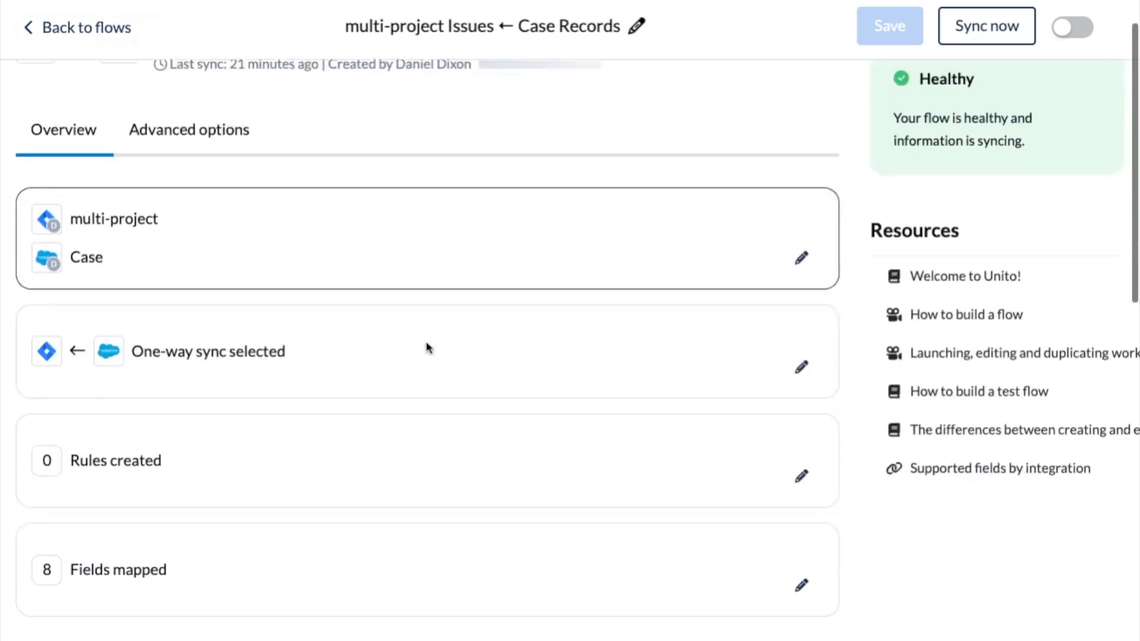
scroll(760, 345, down, 1)
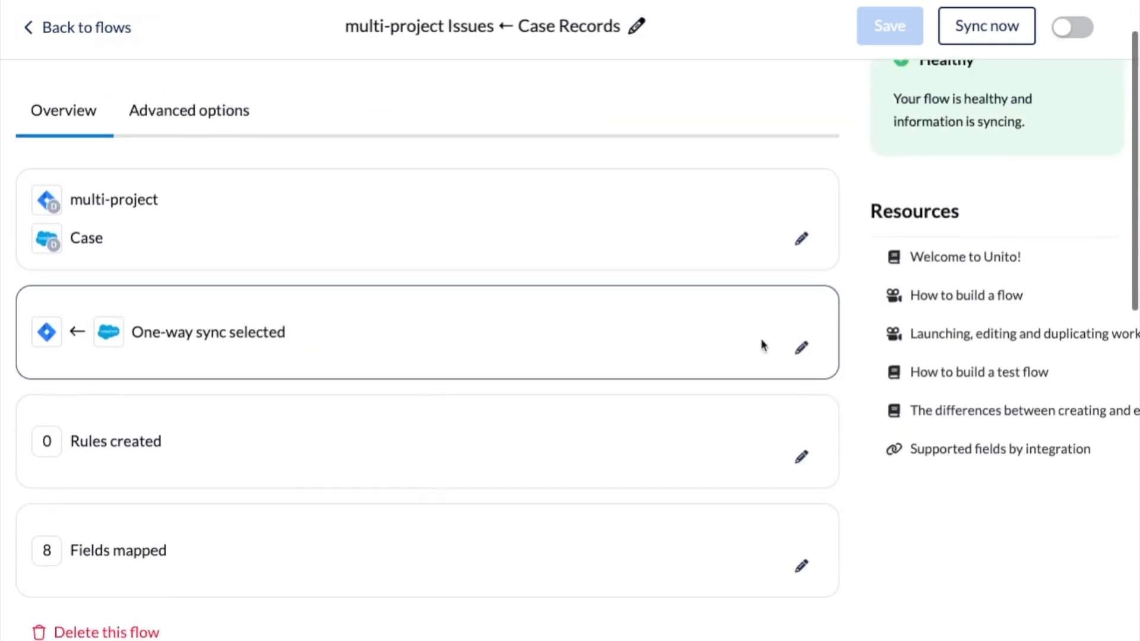
click(796, 354)
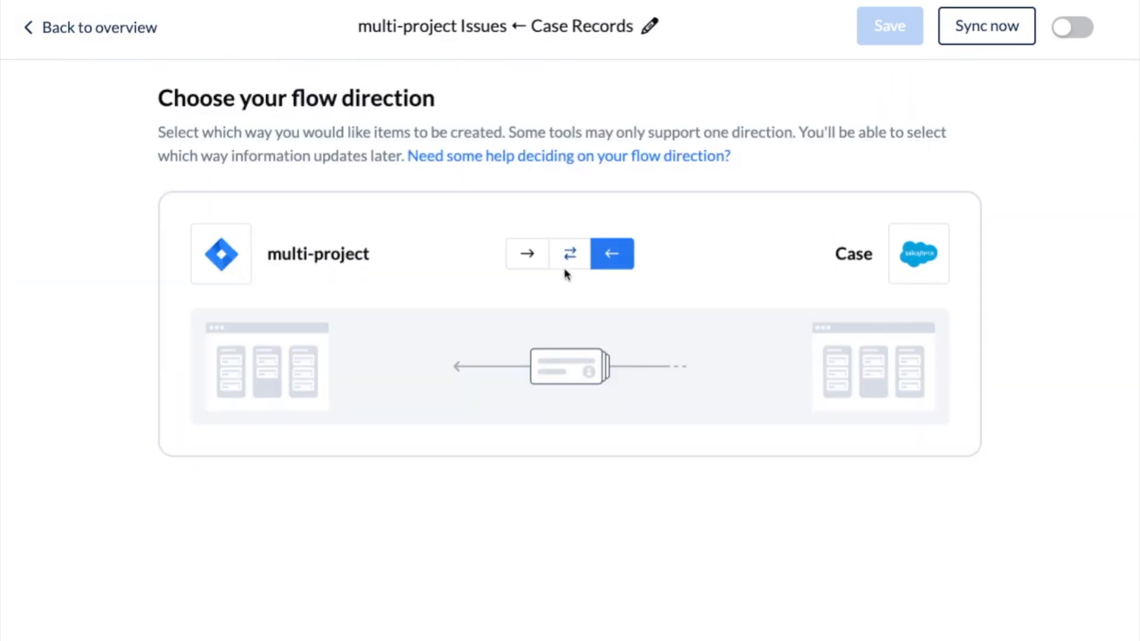
click(84, 34)
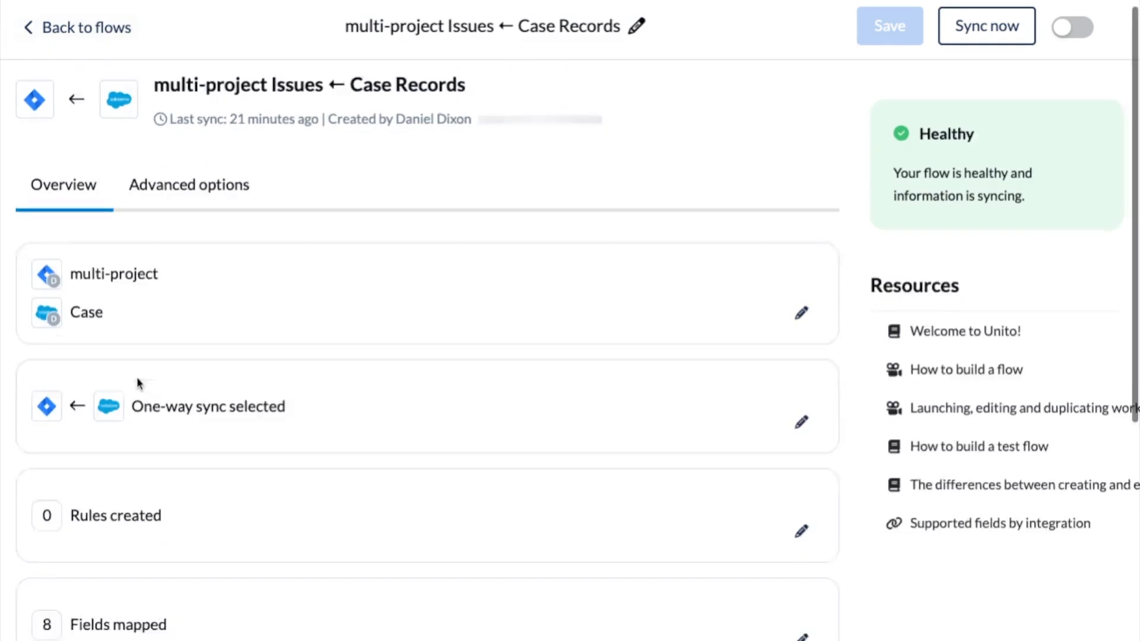
Open the flow's rules, browse the fields available for a new Salesforce case rule, and return to the overview without adding one.
click(798, 468)
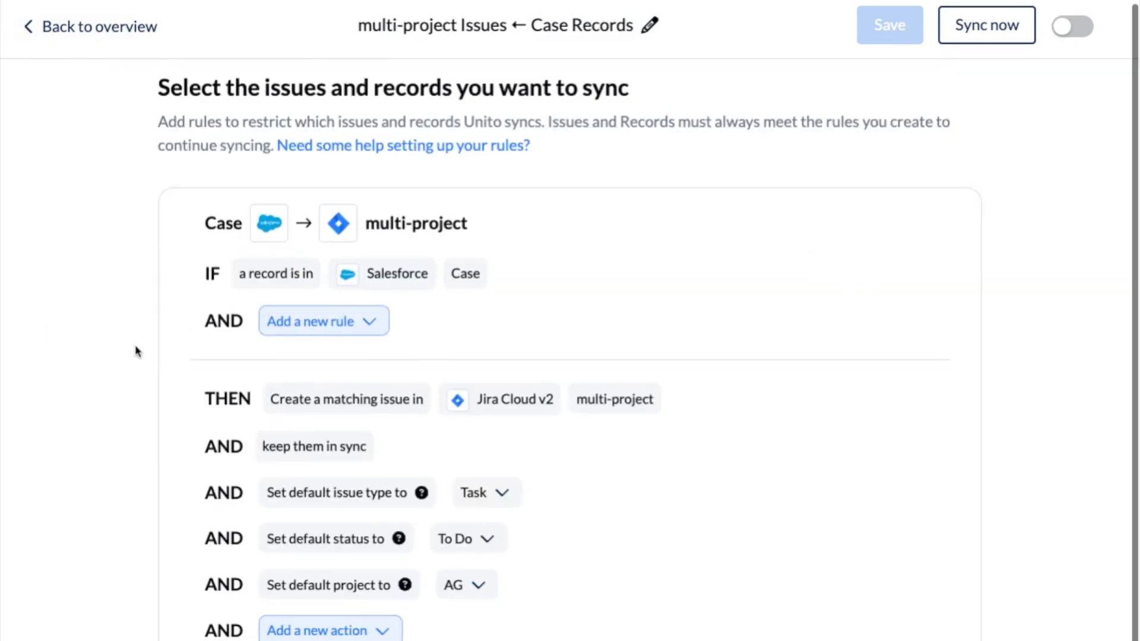
click(287, 324)
scroll(326, 520, down, 2)
scroll(326, 515, down, 10)
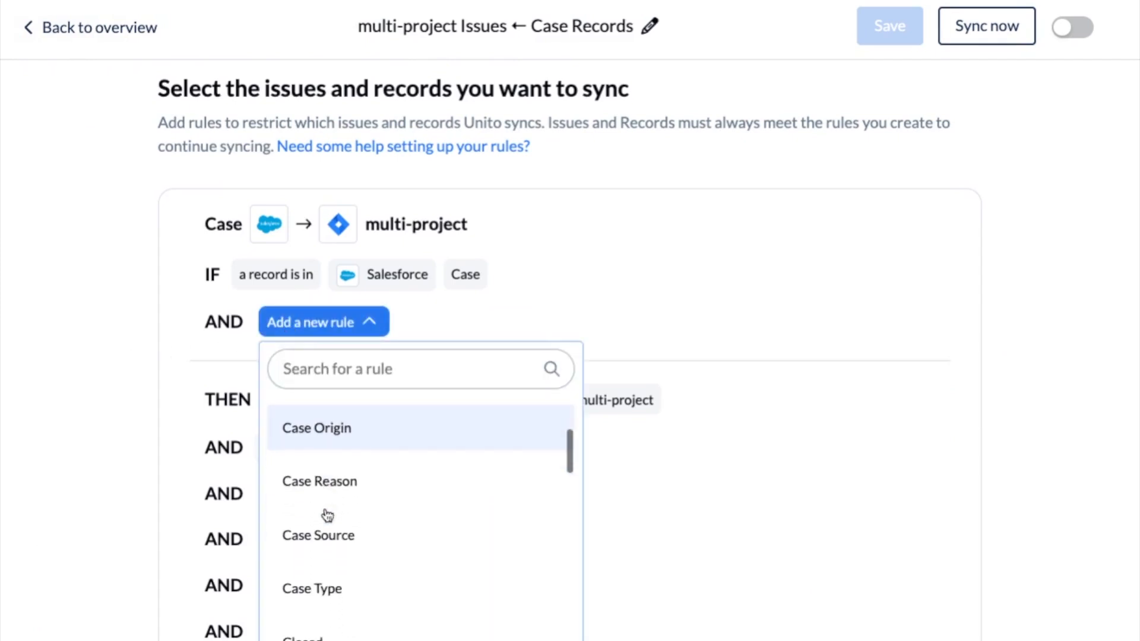
scroll(328, 515, down, 2)
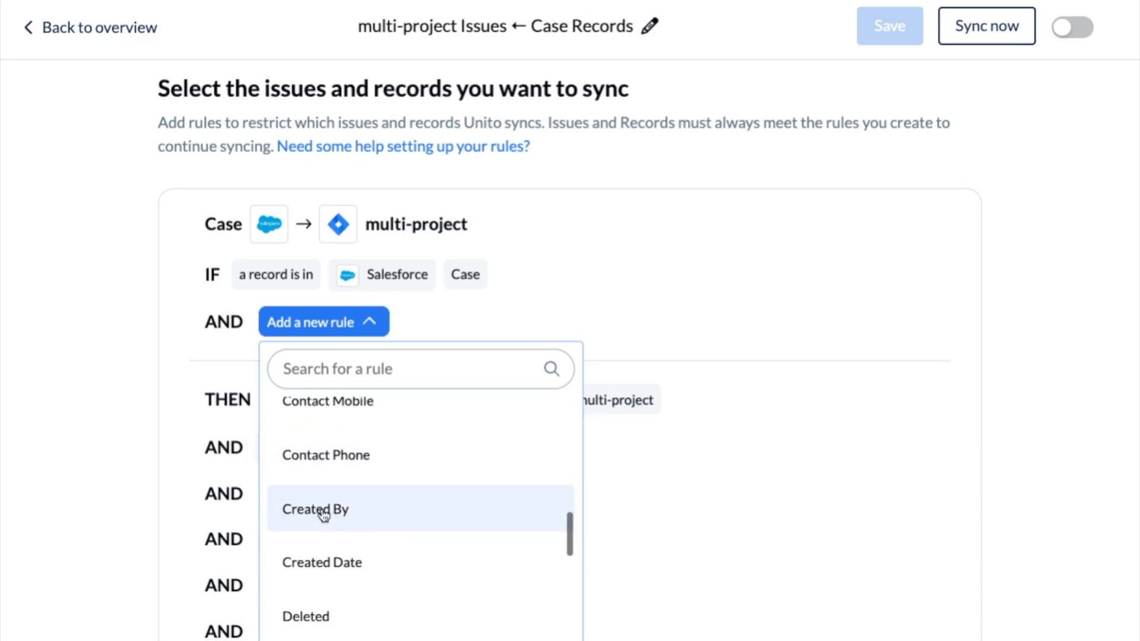
click(91, 415)
click(123, 28)
Open the flow's field mappings and review how the Jira and Salesforce Status values are paired.
scroll(105, 276, down, 3)
click(797, 496)
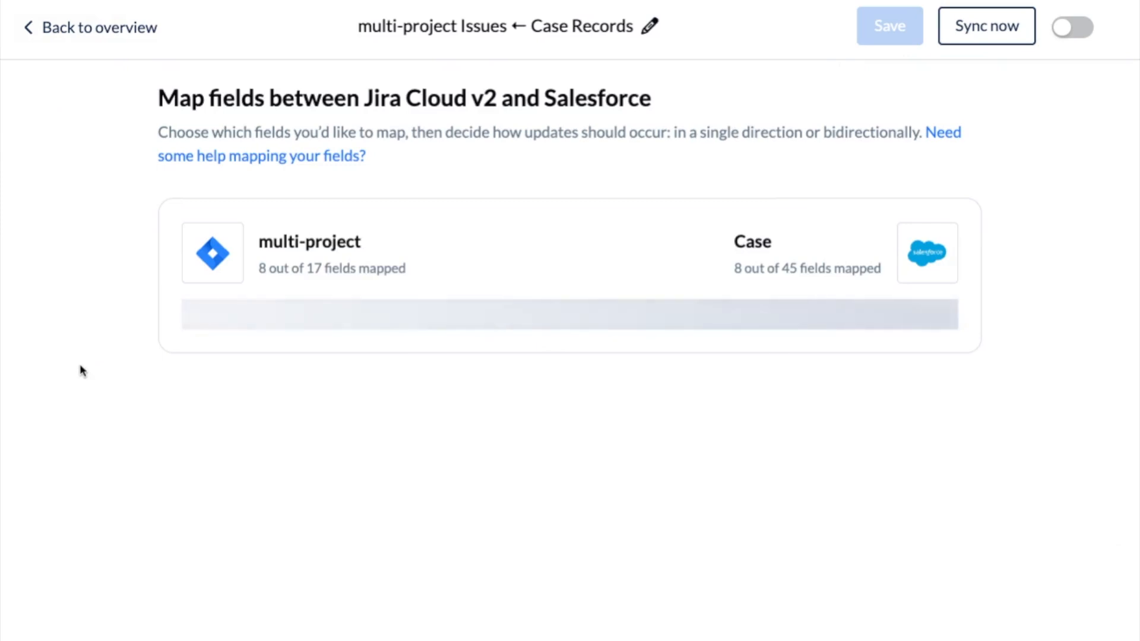
scroll(84, 362, down, 3)
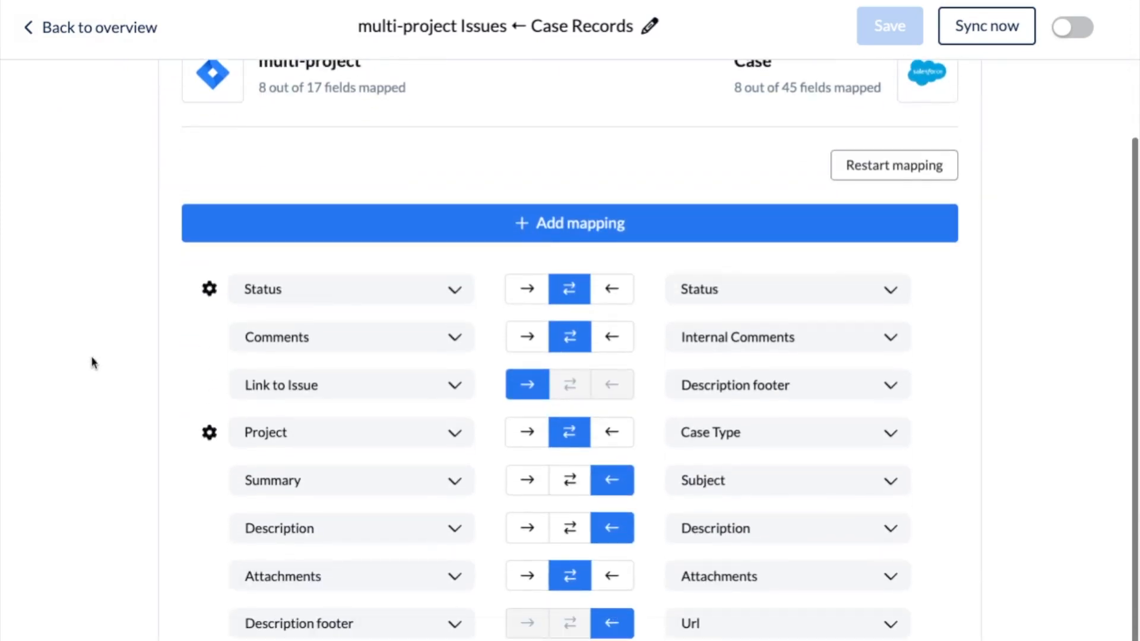
click(207, 290)
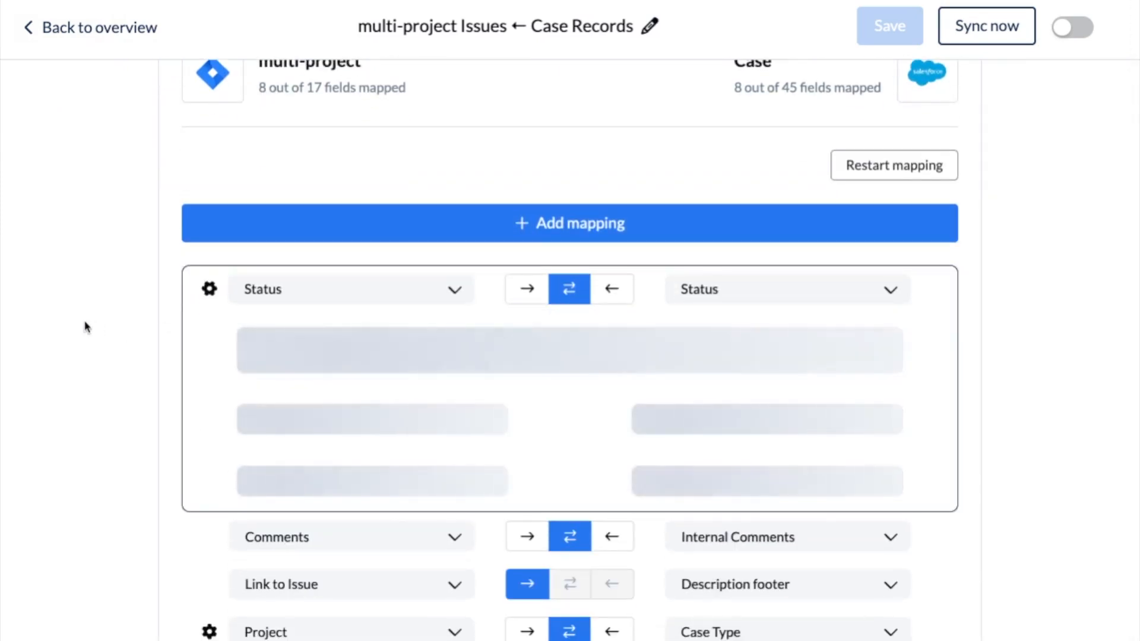
scroll(150, 430, down, 1)
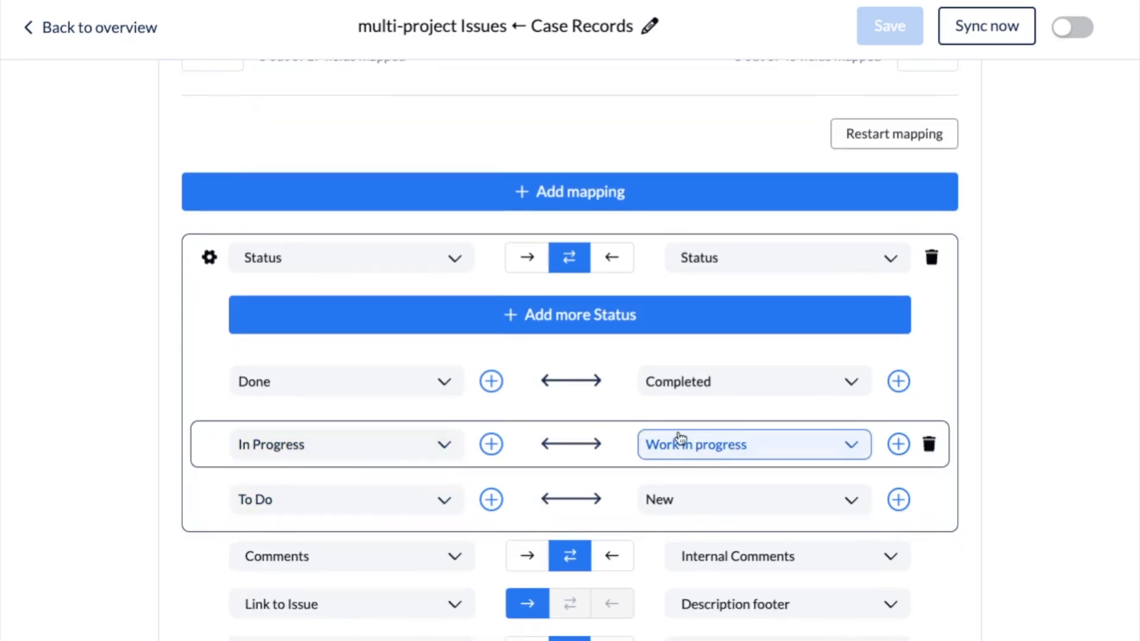
click(209, 257)
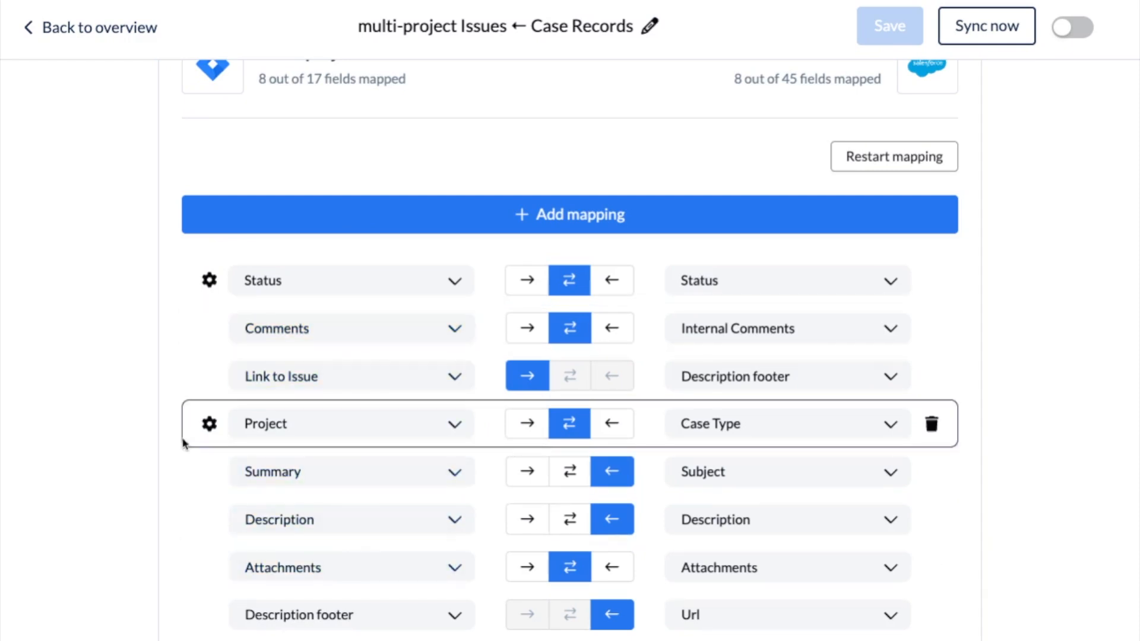
Expand the Project to Case Type mapping and review which Jira project is paired with each case type.
click(208, 424)
scroll(100, 395, down, 2)
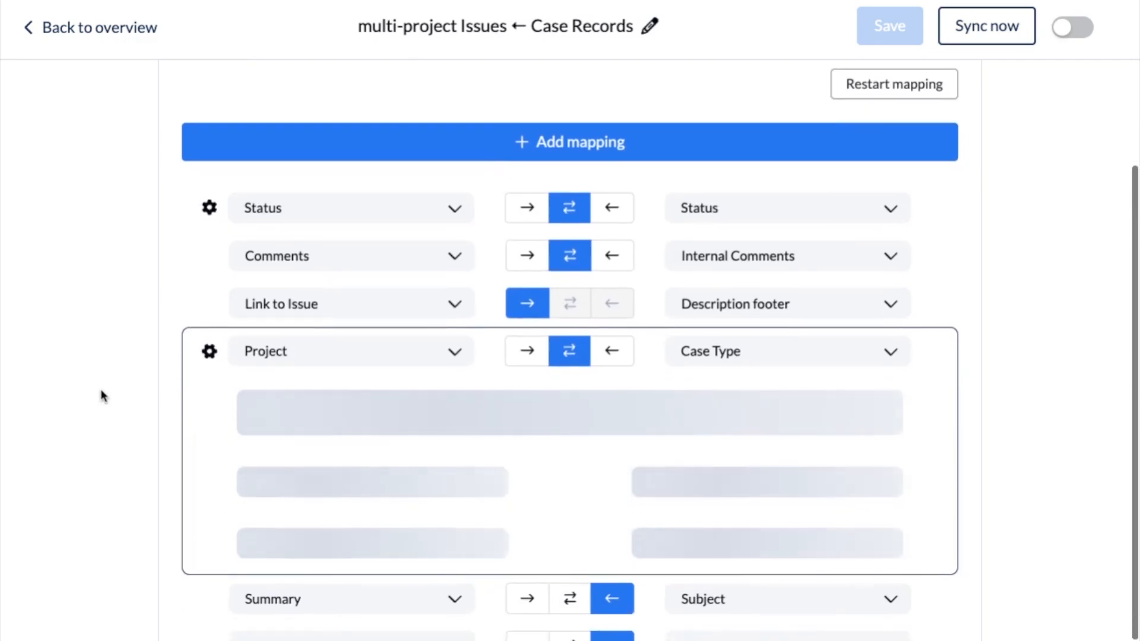
scroll(103, 396, down, 1)
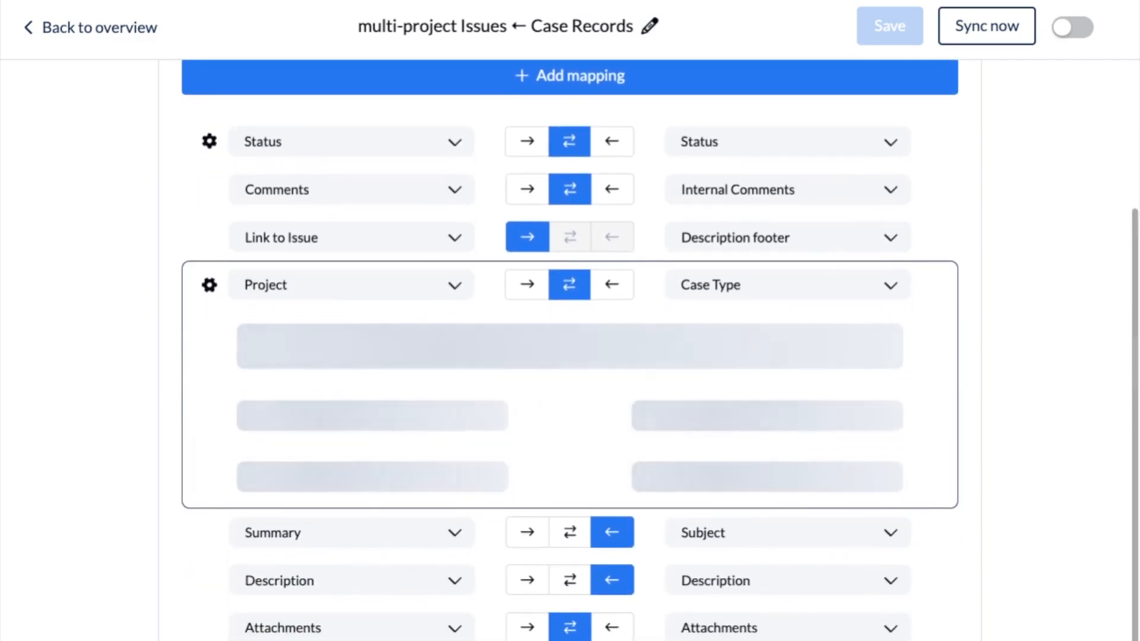
scroll(570, 356, down, 1)
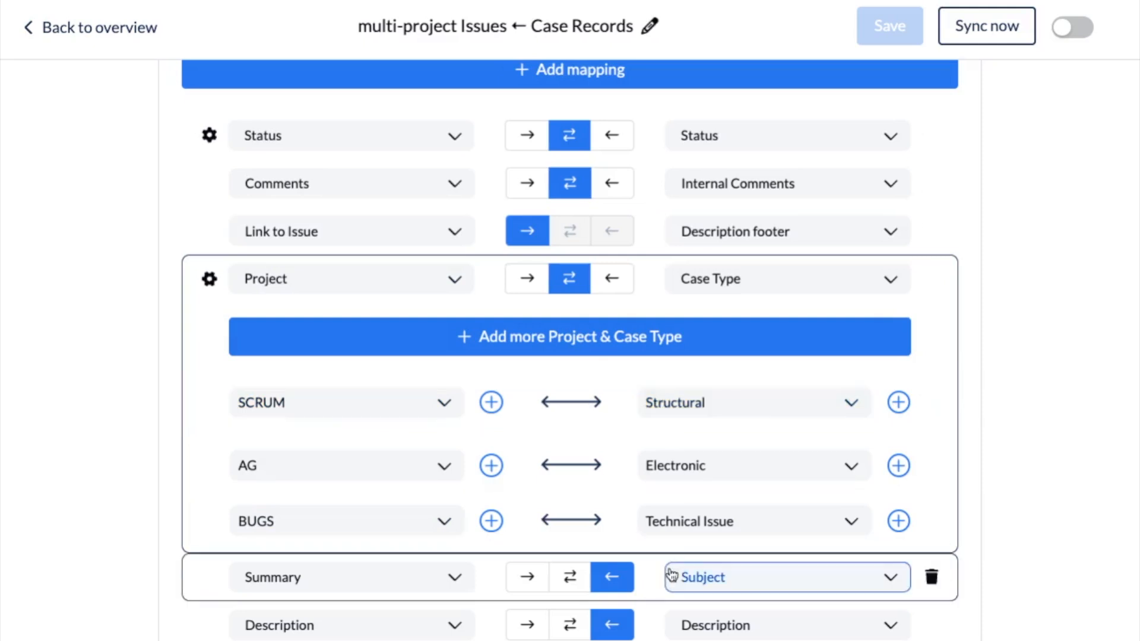
Add a new value pair to the Project and Case Type mapping and browse the Jira projects available for it.
click(338, 349)
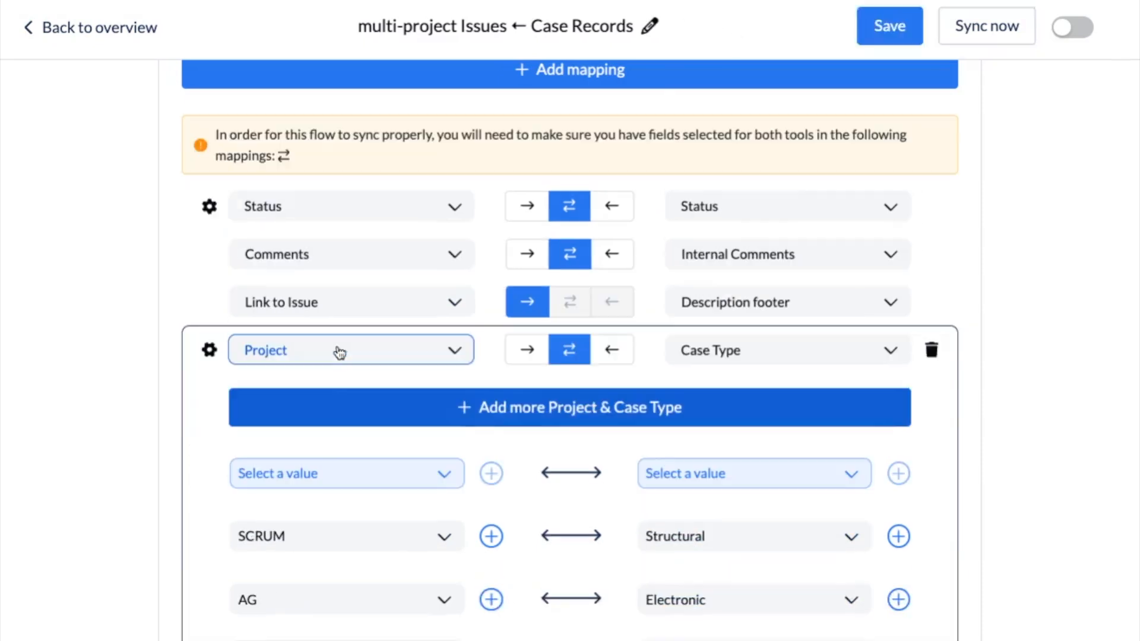
click(308, 480)
scroll(364, 590, down, 5)
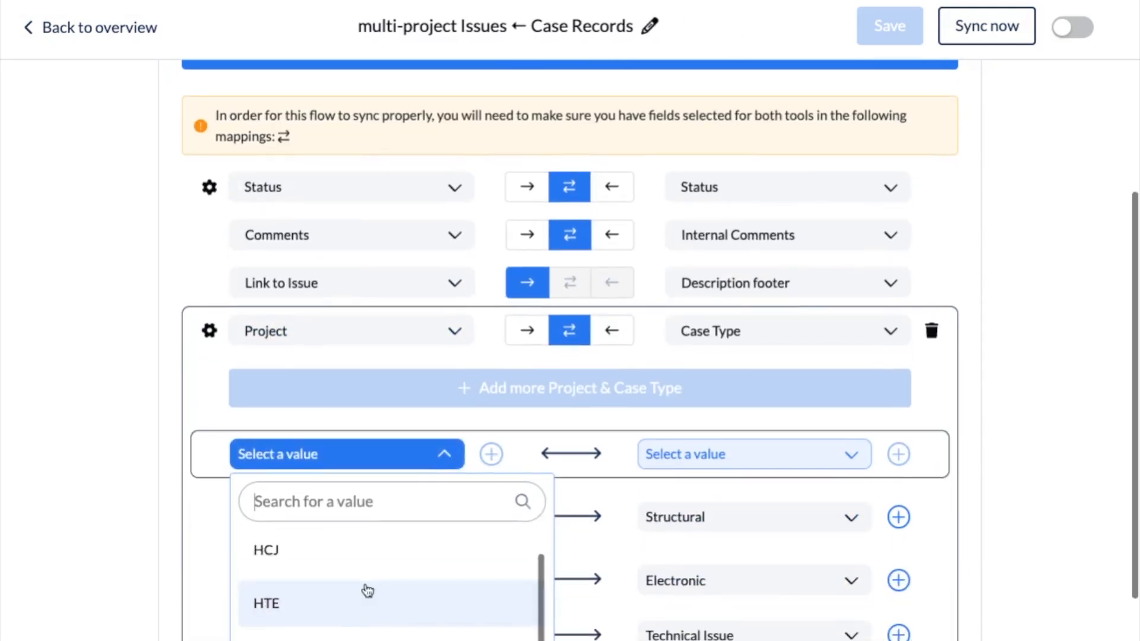
scroll(369, 586, down, 2)
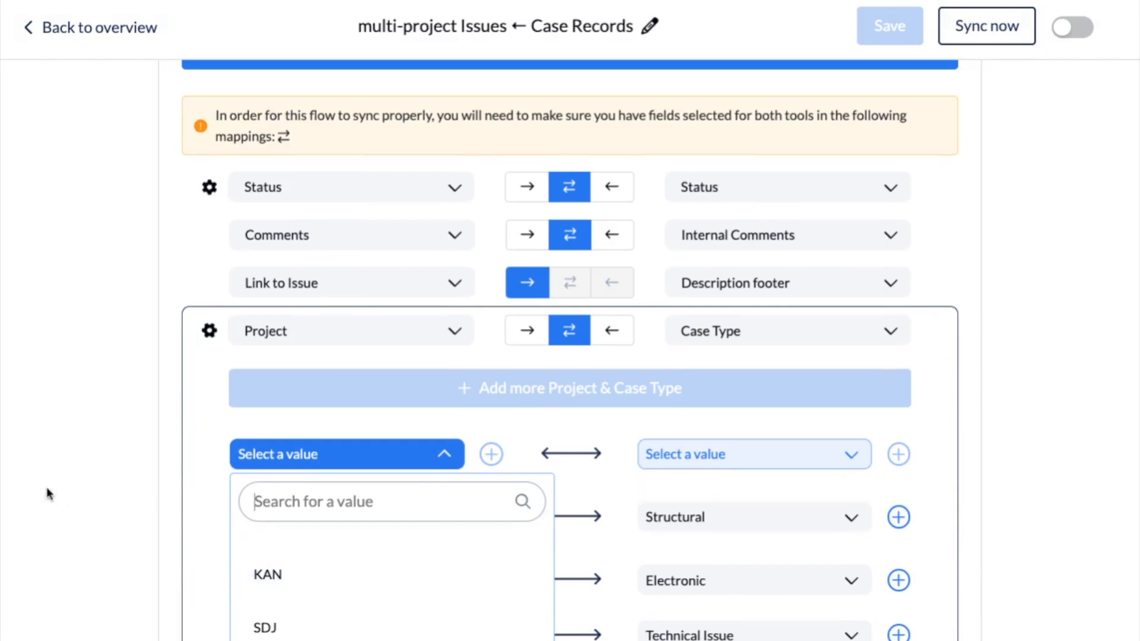